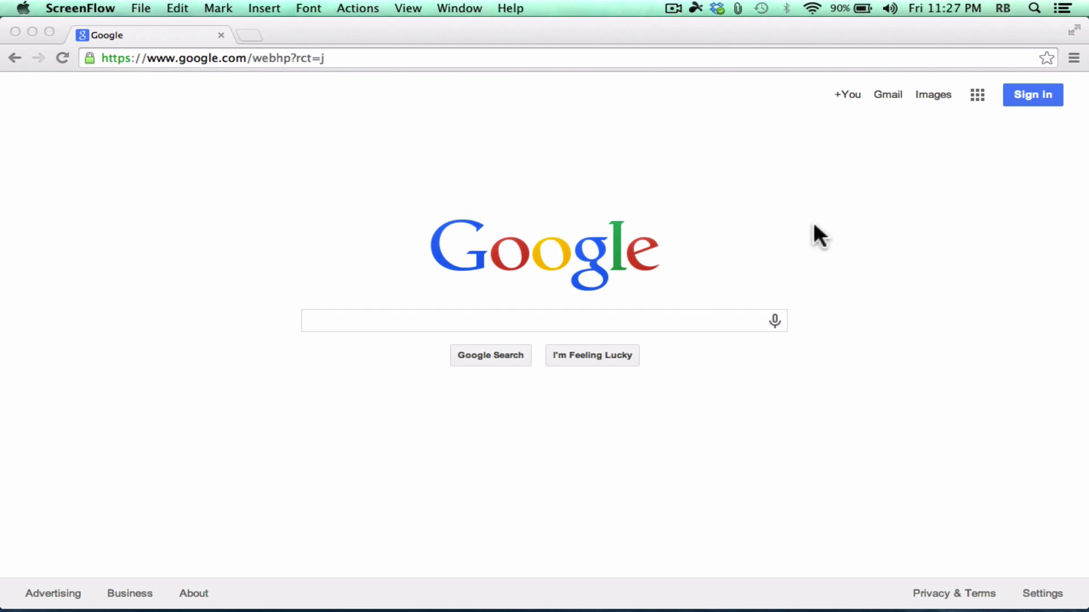
# Step: Open the Google sign-in page, look over the new-account form, then return to sign-in
pyautogui.click(1036, 93)
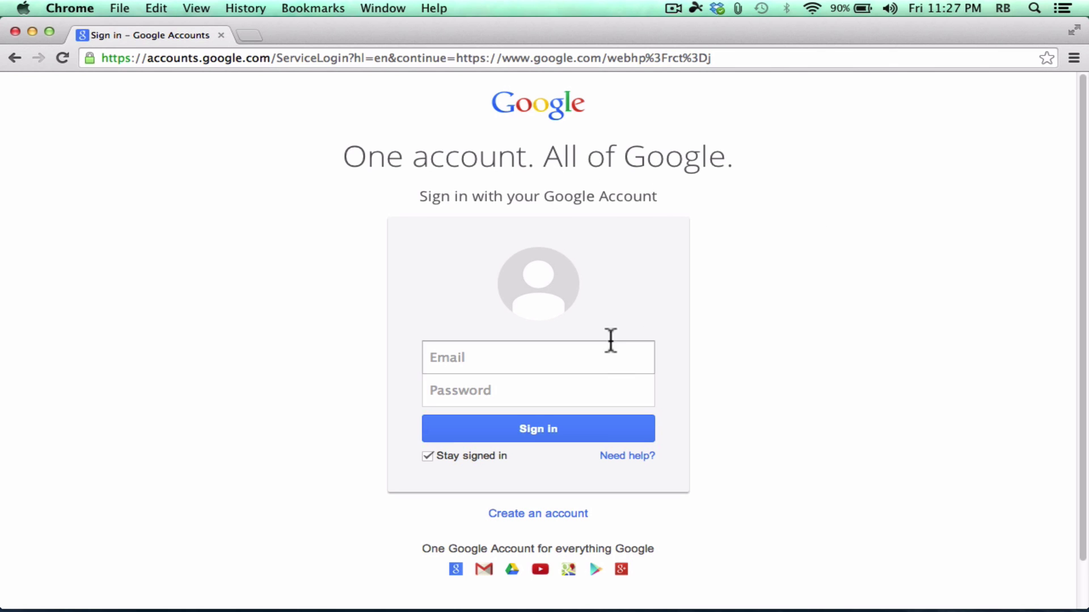
pyautogui.click(481, 360)
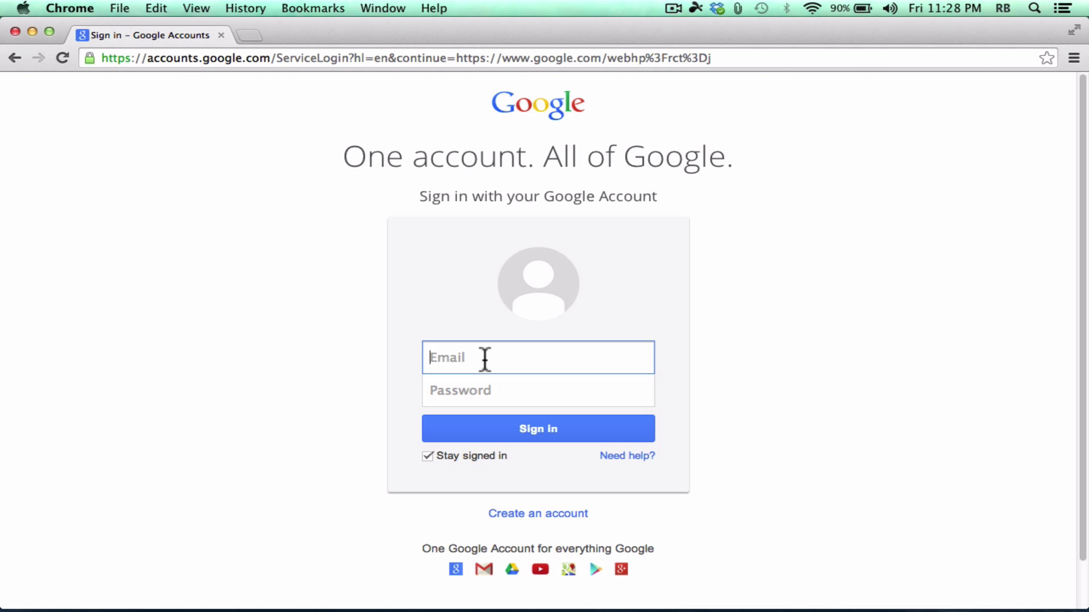
pyautogui.click(549, 516)
pyautogui.scroll(-8, 750, 258)
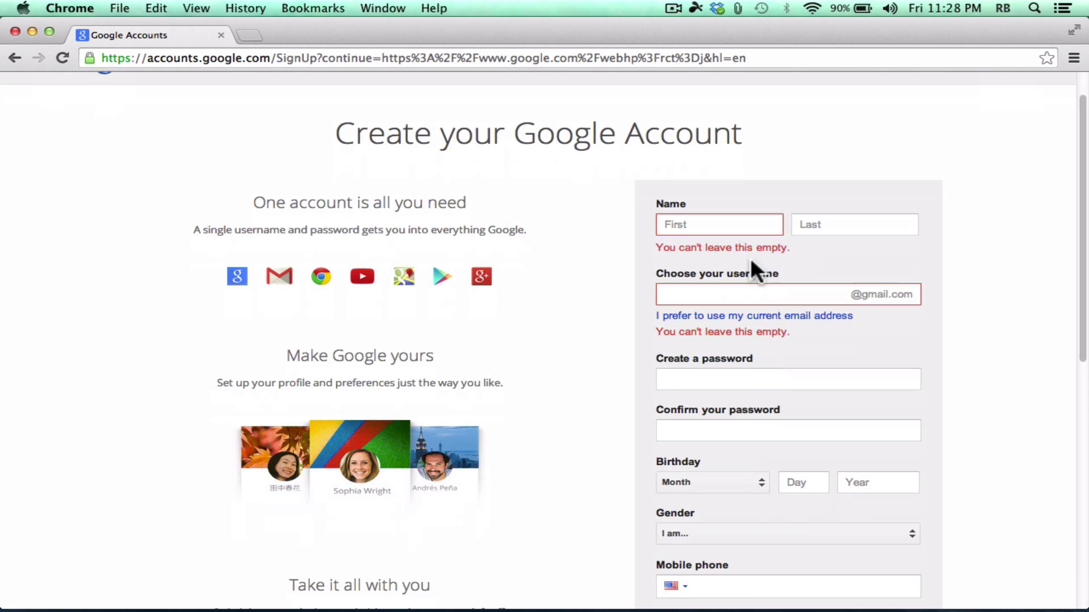
pyautogui.scroll(-2, 754, 263)
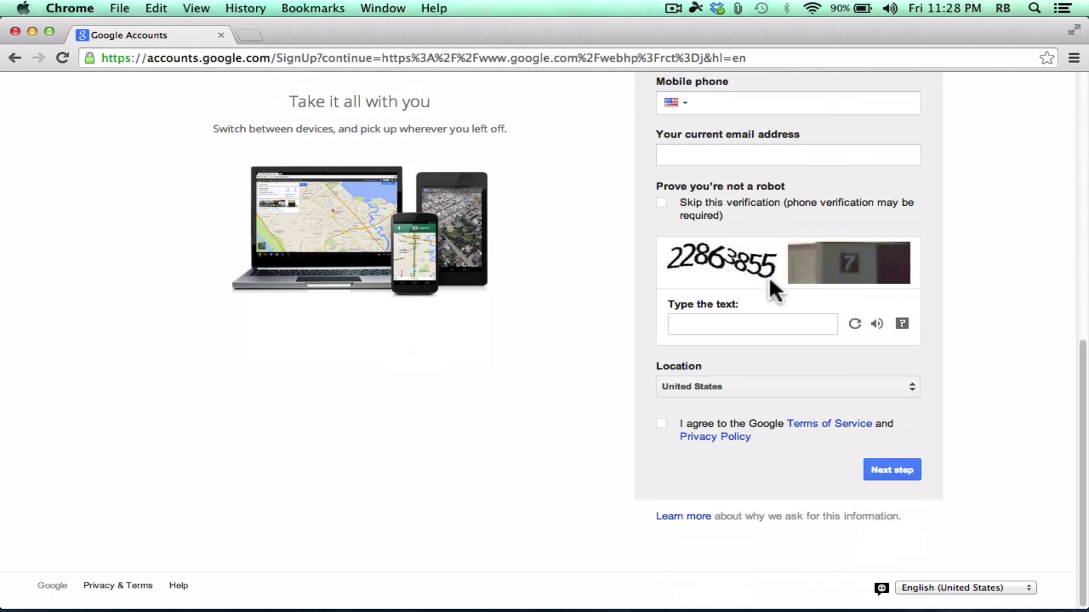
pyautogui.click(904, 471)
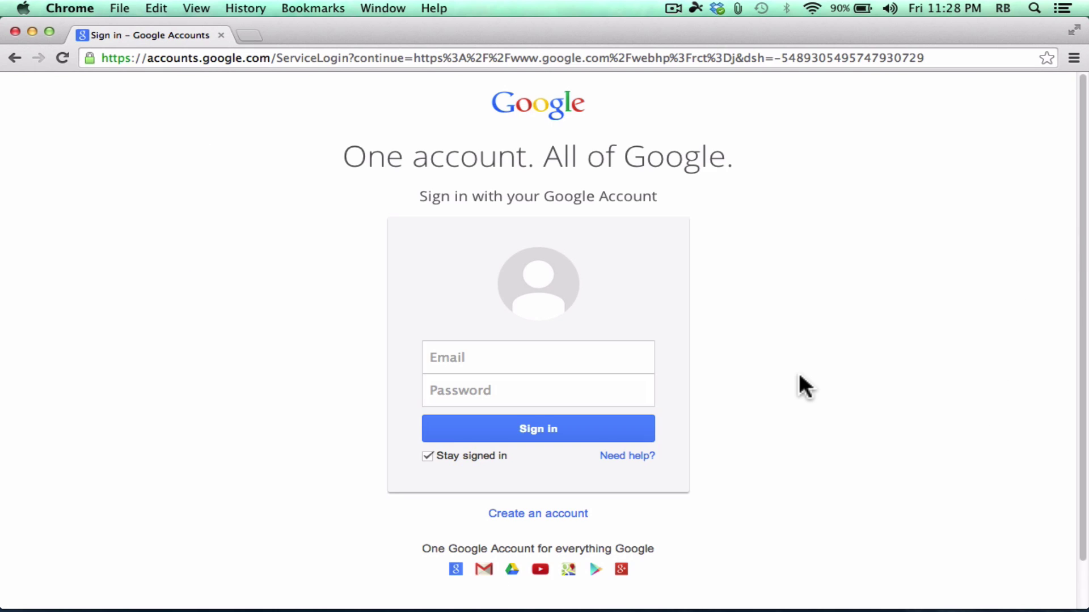
# Step: Sign in with the account e-mail and bring up the Google apps grid
pyautogui.click(525, 365)
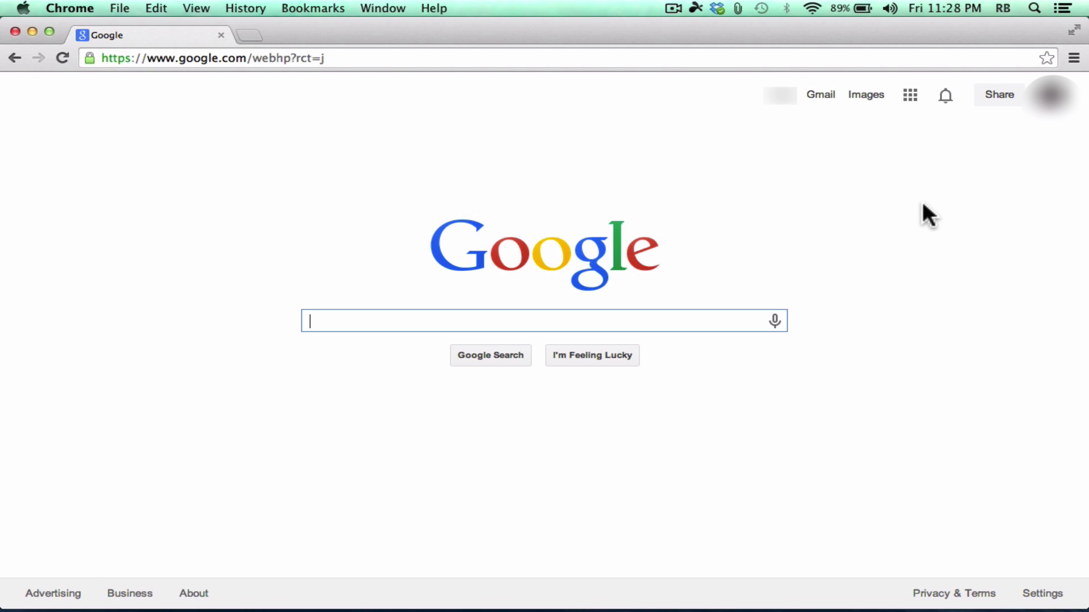
pyautogui.click(365, 59)
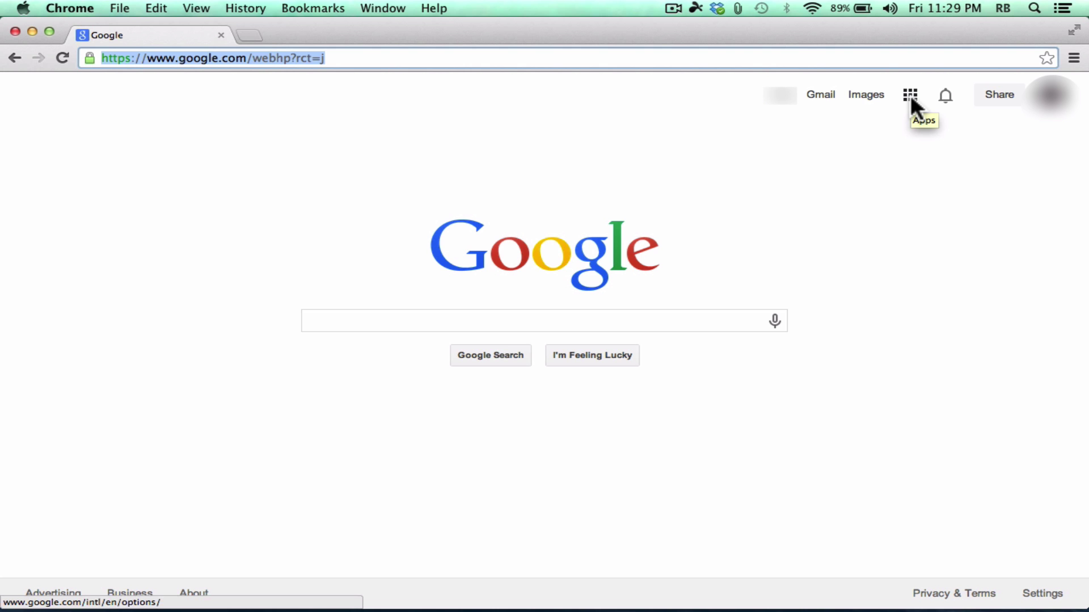
pyautogui.click(910, 94)
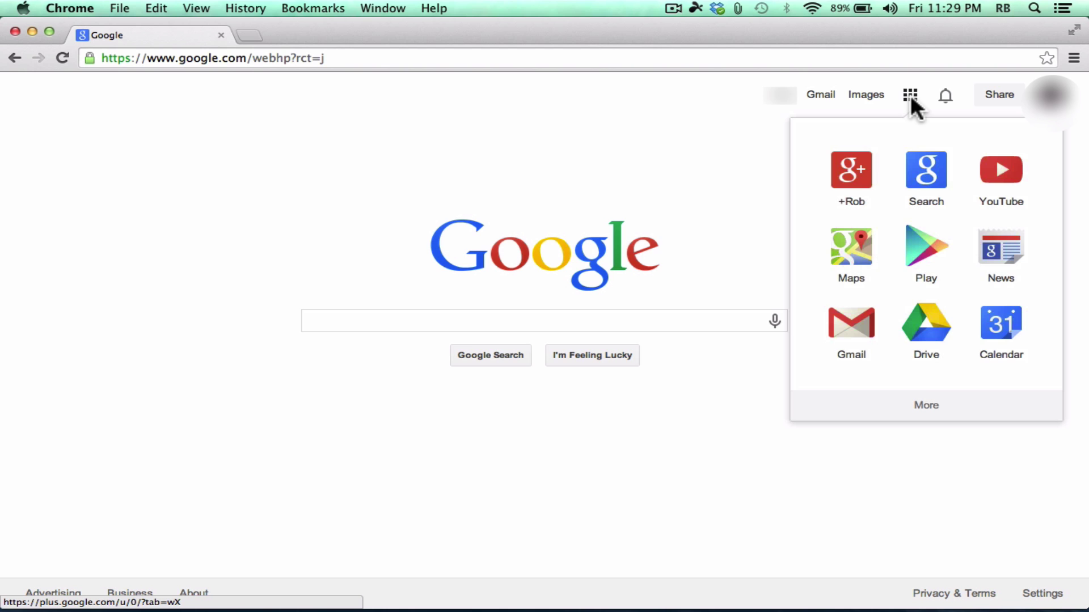
# Step: Launch Google Drive from the apps grid and look at the Upload Files/Folder options
pyautogui.click(930, 340)
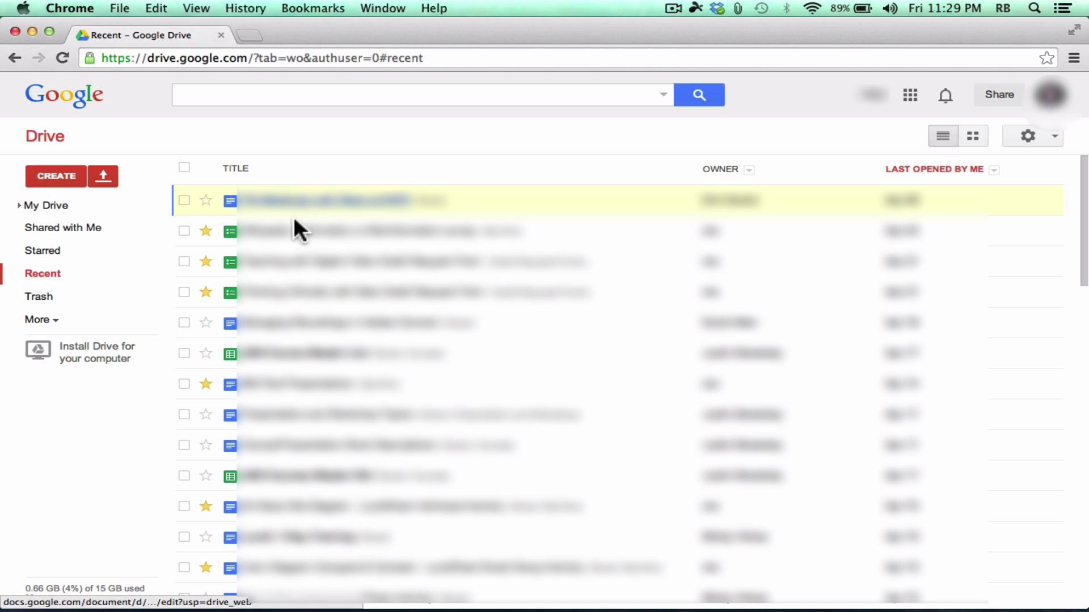
pyautogui.moveTo(474, 231); pyautogui.dragTo(467, 231)
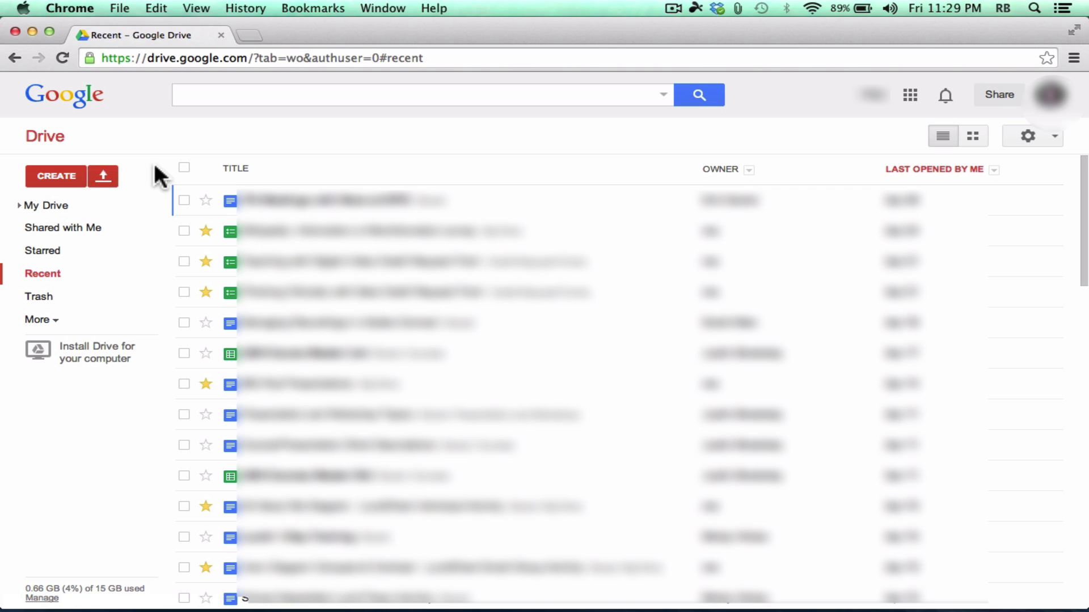
pyautogui.click(104, 176)
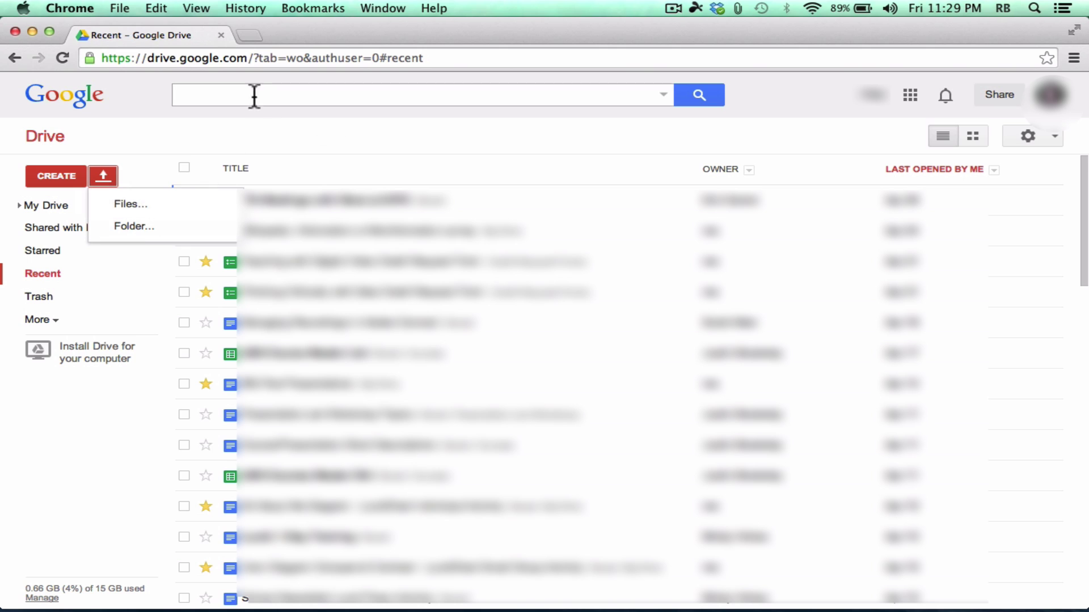
pyautogui.click(276, 134)
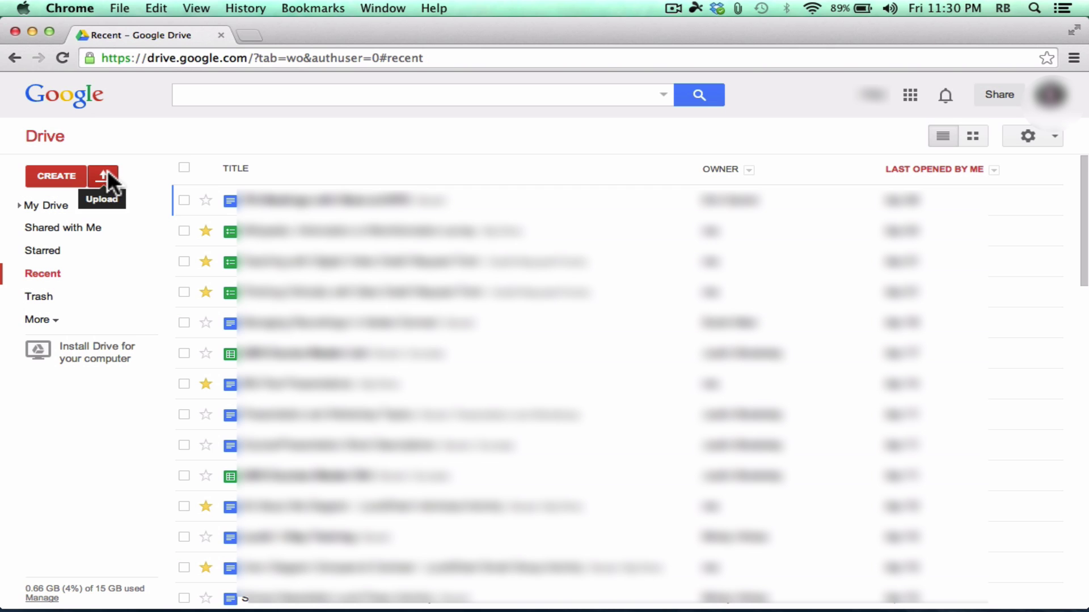
pyautogui.click(55, 180)
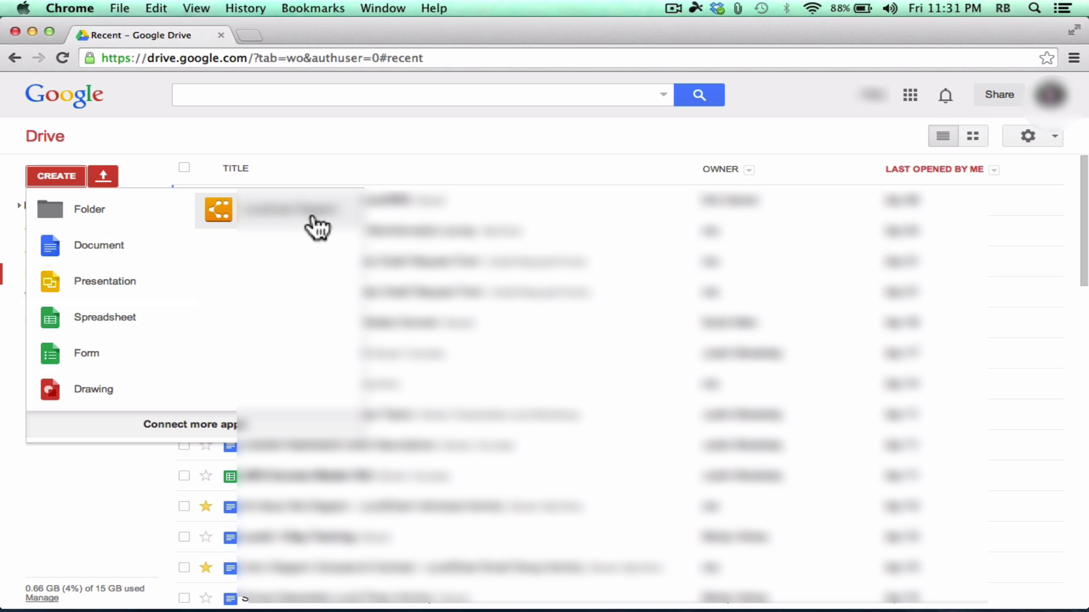
pyautogui.click(230, 429)
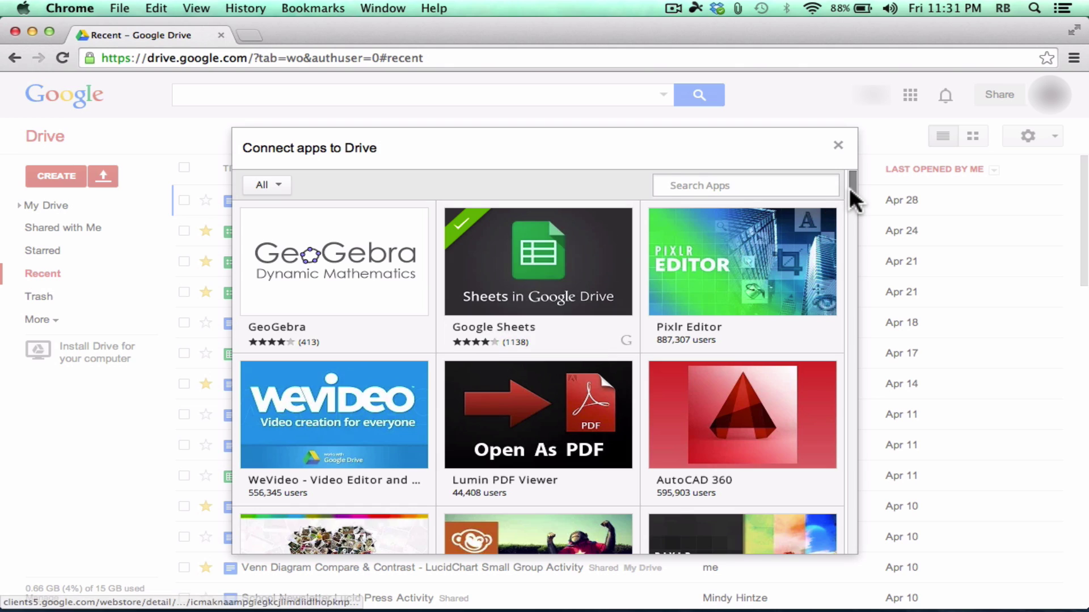
pyautogui.scroll(-1, 850, 190)
pyautogui.moveTo(849, 189)
pyautogui.mouseDown()
pyautogui.moveTo(862, 449)
pyautogui.moveTo(879, 506)
pyautogui.moveTo(783, 415)
pyautogui.mouseUp()
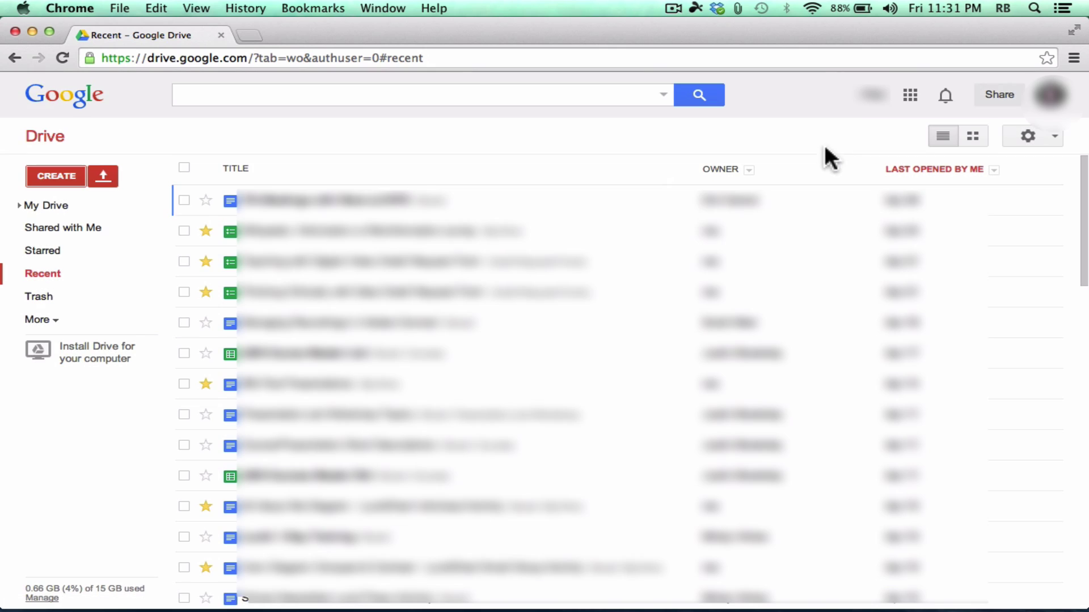
# Step: Start a new Slides presentation from Drive's Create menu and browse the available themes
pyautogui.click(59, 176)
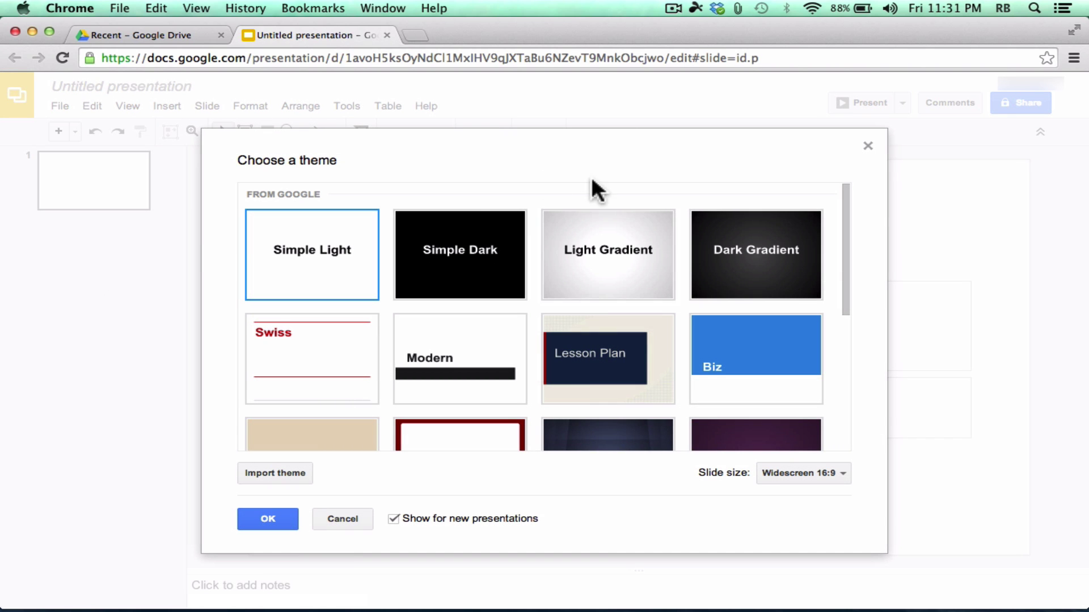
pyautogui.scroll(-5, 462, 277)
pyautogui.scroll(5, 623, 275)
pyautogui.click(627, 275)
pyautogui.click(782, 276)
# Step: Apply the Lesson Plan theme and title the first slide 'lkas;kldfjlkasj'
pyautogui.doubleClick(607, 347)
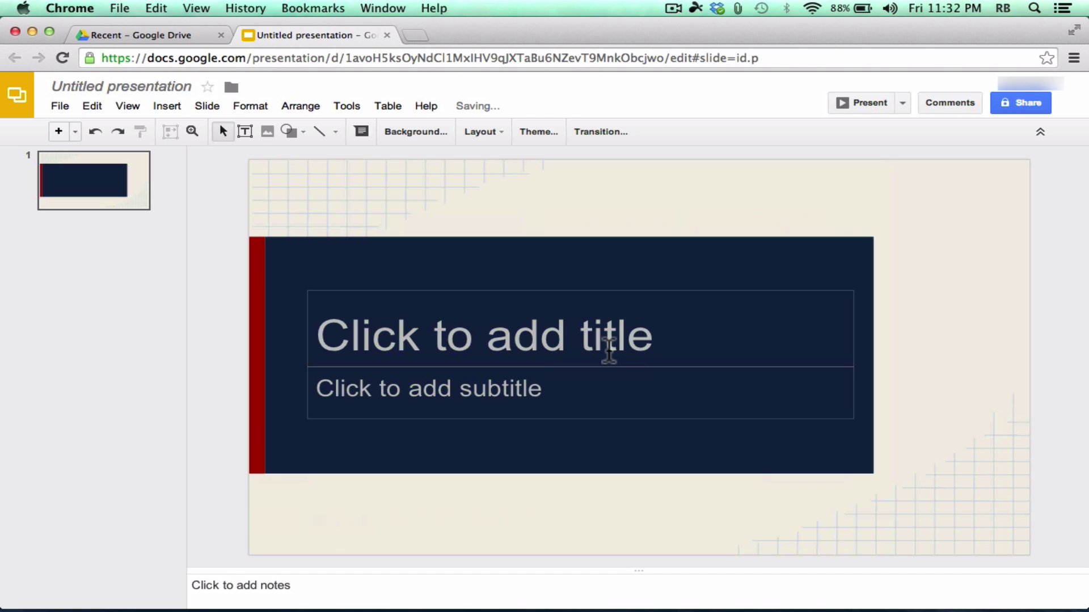
pyautogui.click(623, 324)
pyautogui.write('laskjfopi')
pyautogui.press('BackSpace')
pyautogui.press('BackSpace')
pyautogui.press('BackSpace')
pyautogui.press('BackSpace')
pyautogui.press('BackSpace')
pyautogui.press('BackSpace')
pyautogui.press('BackSpace')
pyautogui.press('BackSpace')
pyautogui.press('BackSpace')
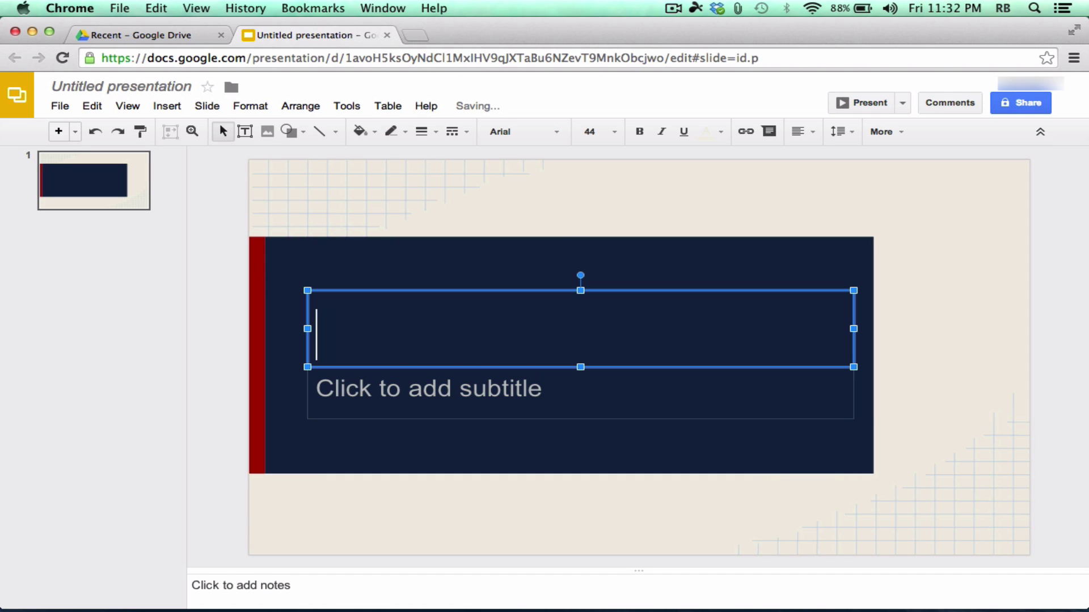
pyautogui.write('lkas;kldfjlkasj')
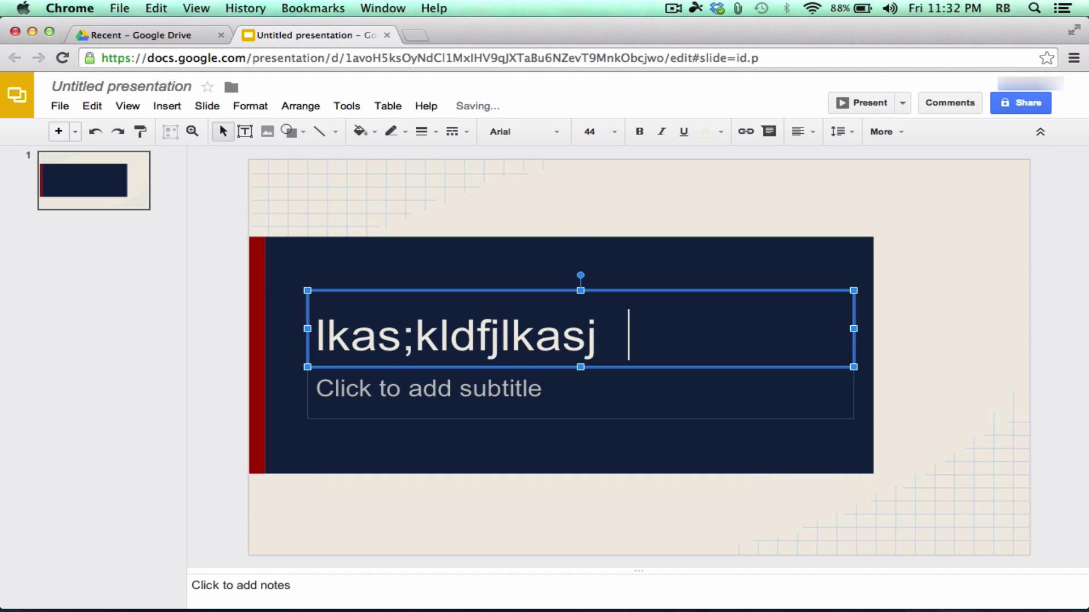
# Step: Fill the subtitle with 'jflkasjfl;kalsfd'
pyautogui.click(522, 387)
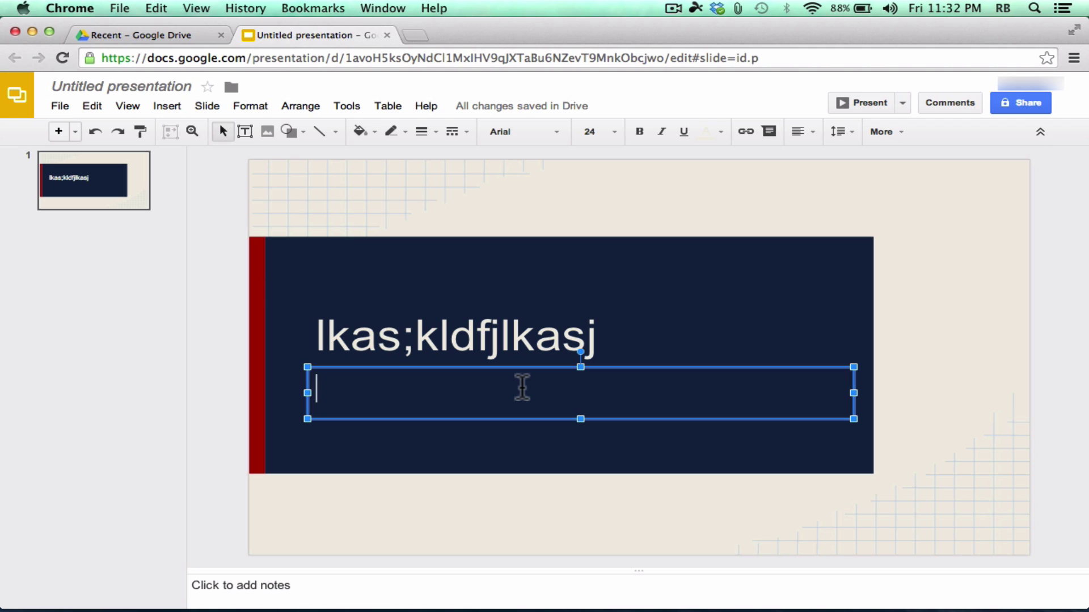
pyautogui.write('jflkasjfl;kalsfd')
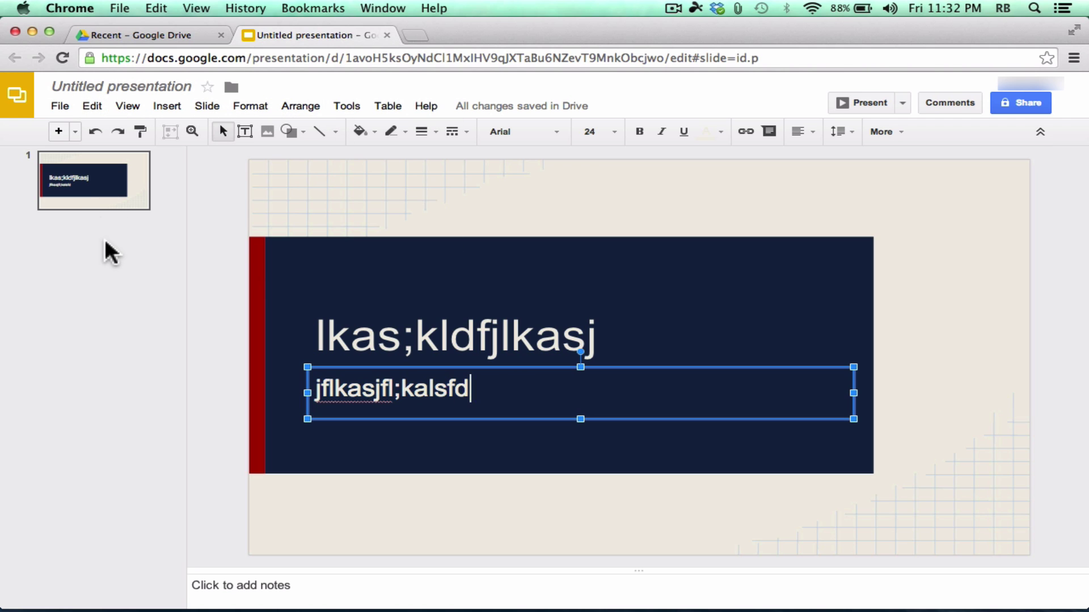
pyautogui.click(154, 232)
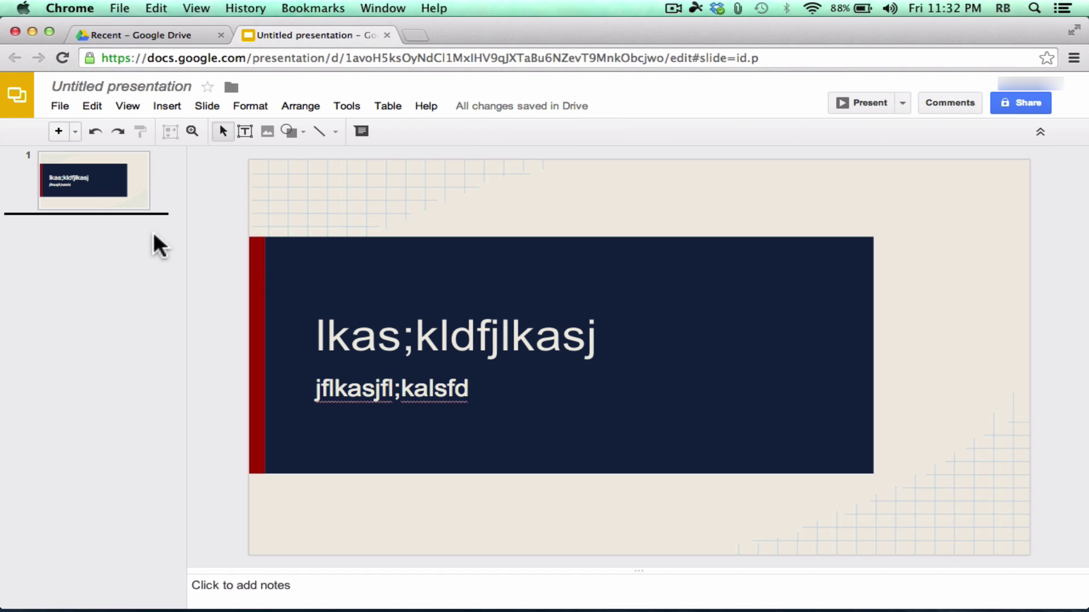
# Step: Add a new title-and-body slide after the title slide from the filmstrip menu
pyautogui.rightClick(124, 232)
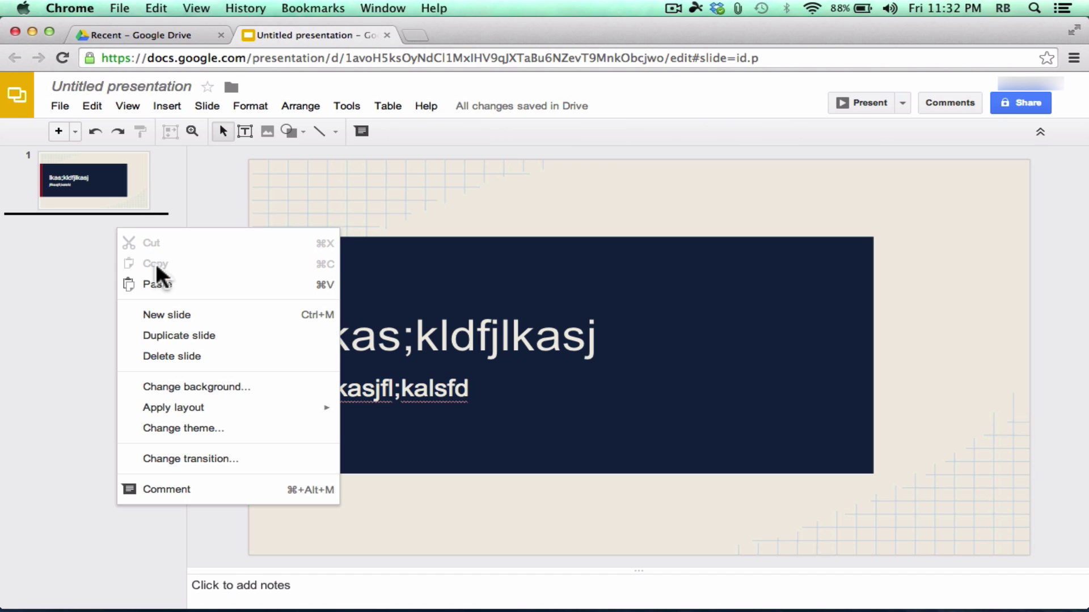
pyautogui.click(178, 318)
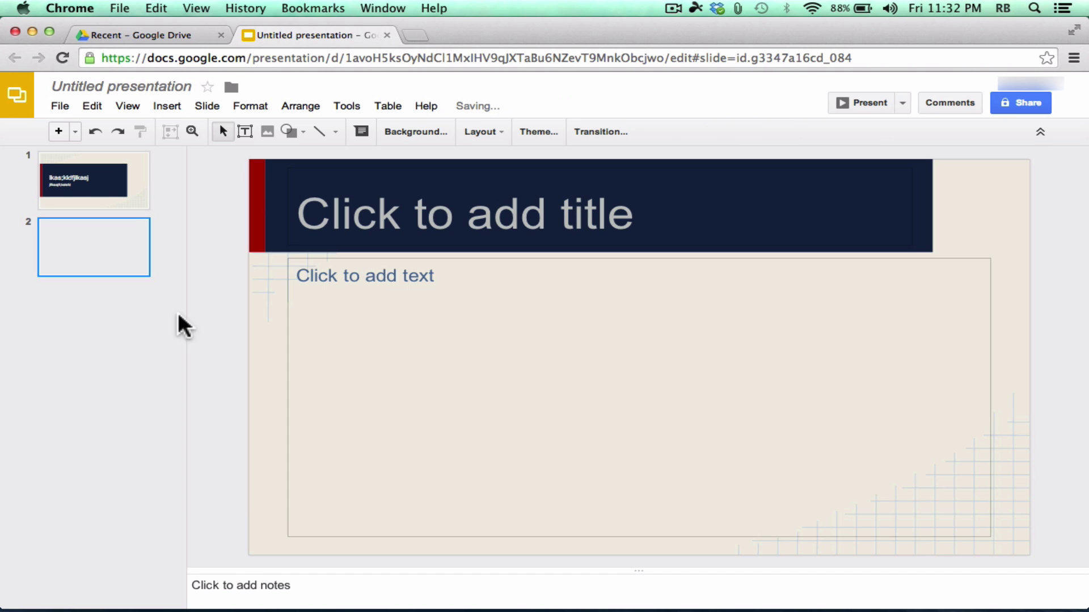
pyautogui.click(75, 131)
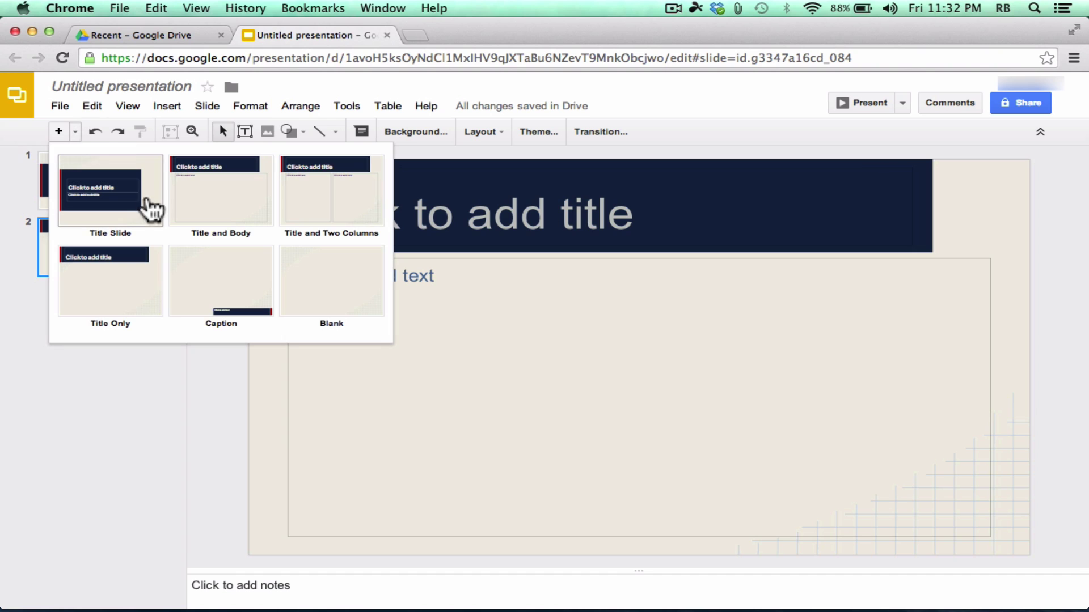
pyautogui.click(197, 420)
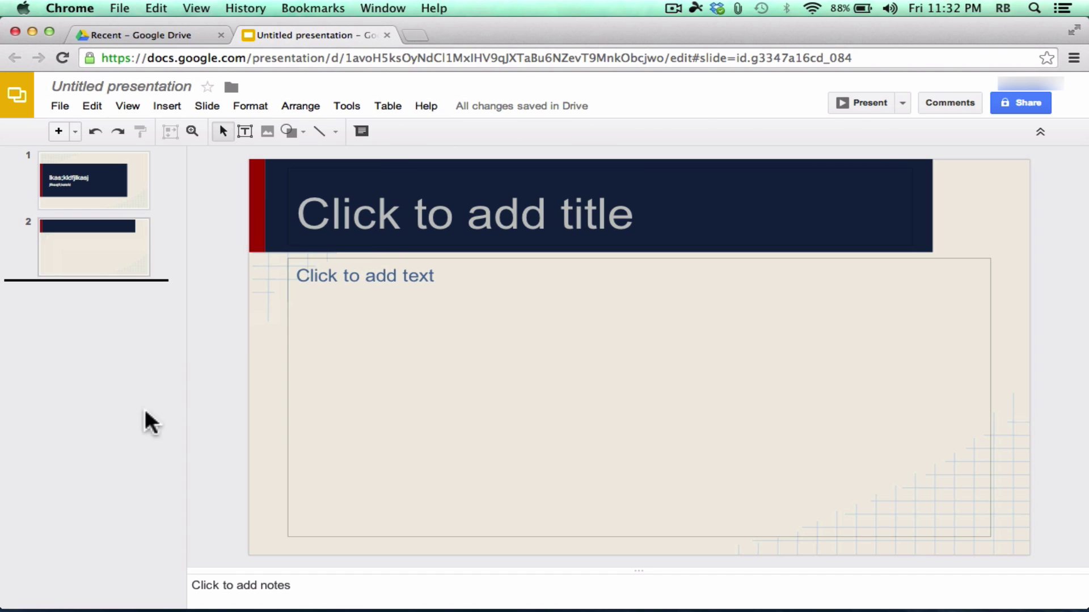
pyautogui.click(167, 106)
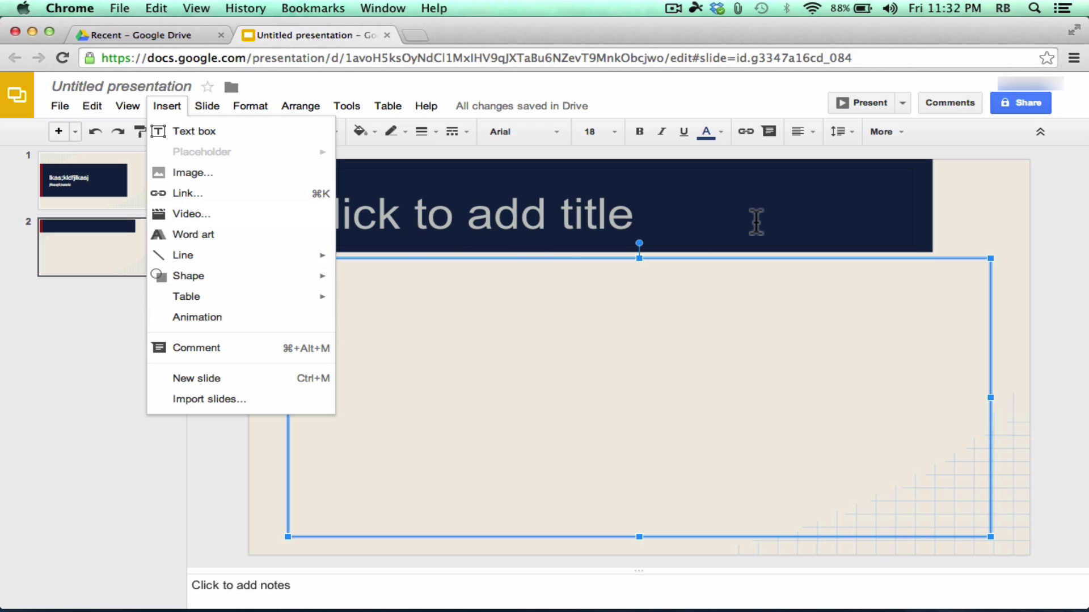
# Step: Insert the 9's Math Facts YouTube video found by searching 'math facts', moving it down-left
pyautogui.click(181, 218)
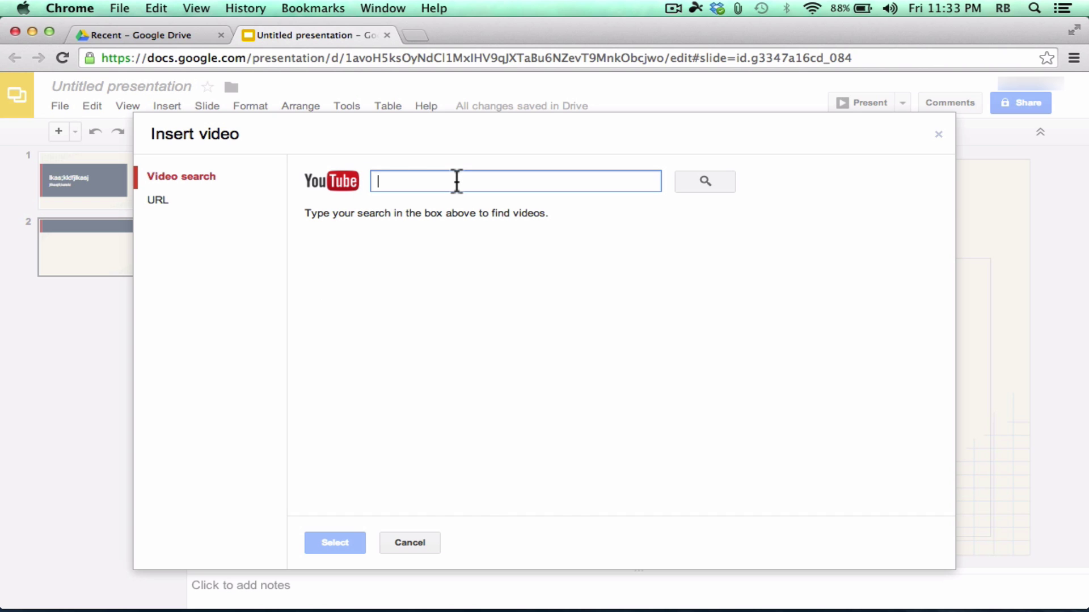
pyautogui.write('math facts')
pyautogui.press('Return')
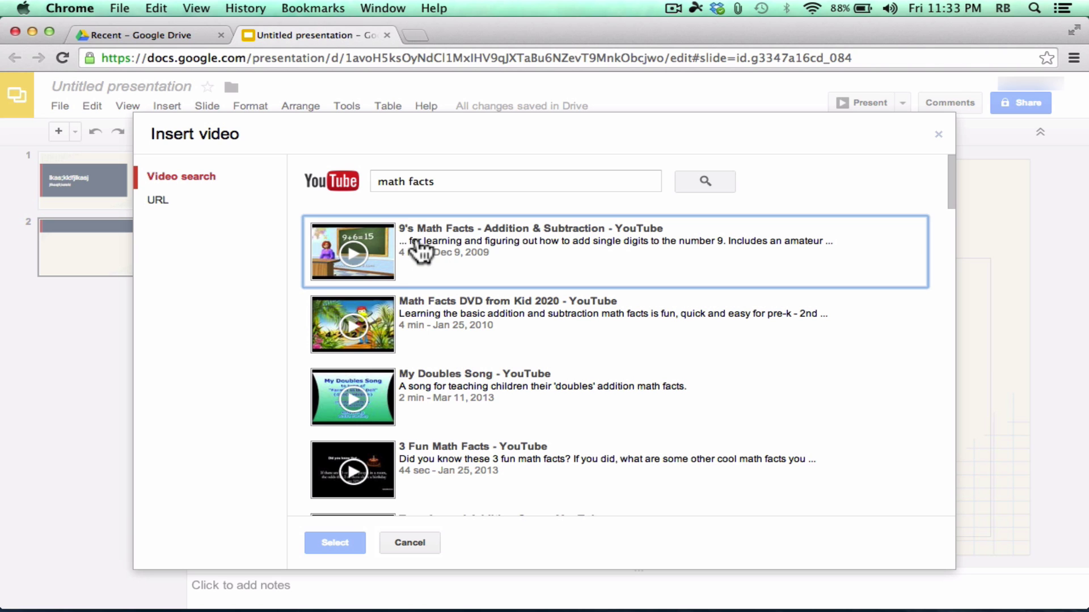
pyautogui.click(422, 250)
pyautogui.click(331, 540)
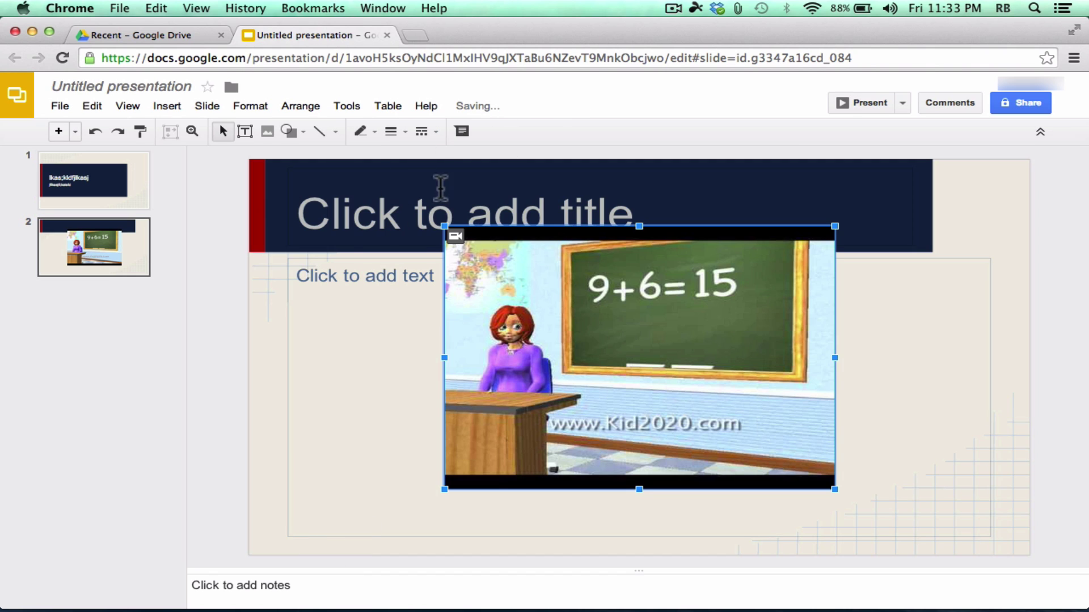
pyautogui.moveTo(539, 261); pyautogui.dragTo(494, 303)
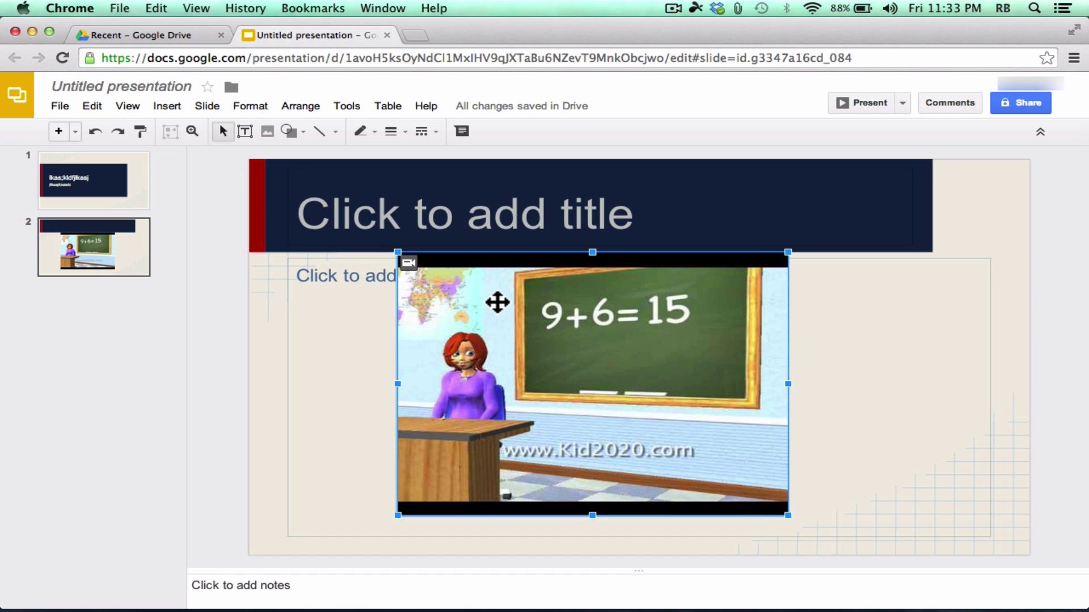
# Step: Check the Insert Video by-URL option, then select the video and the Math Facts text
pyautogui.click(169, 105)
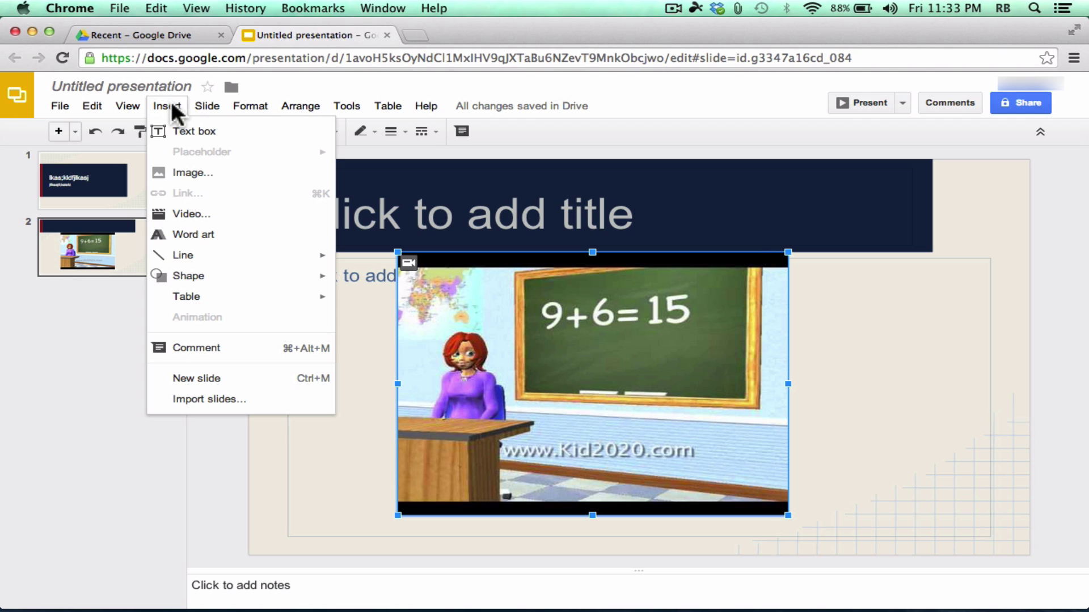
pyautogui.click(187, 216)
pyautogui.click(161, 201)
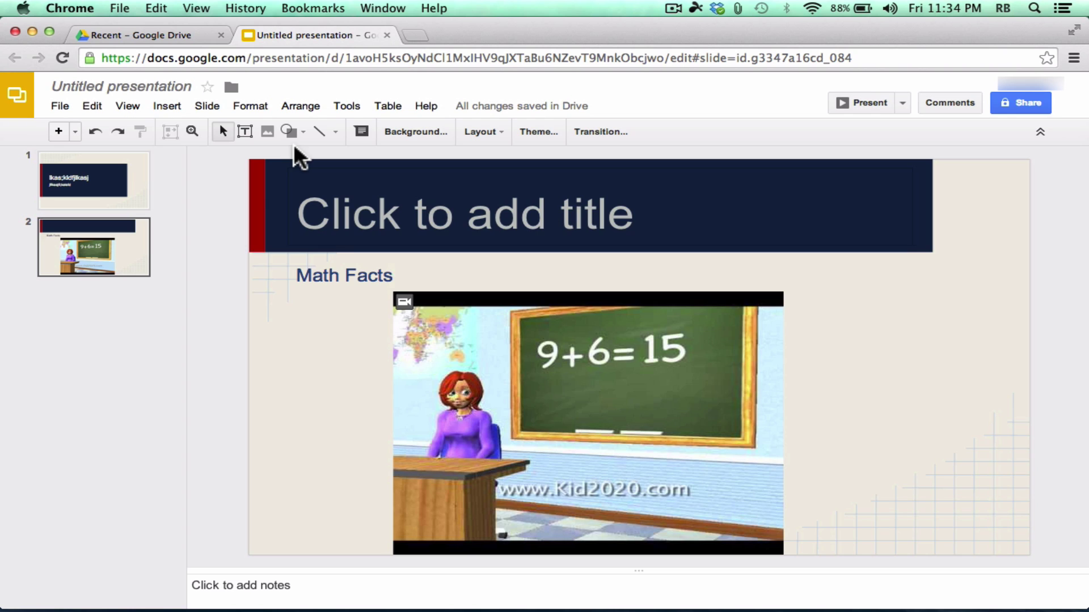
pyautogui.click(159, 106)
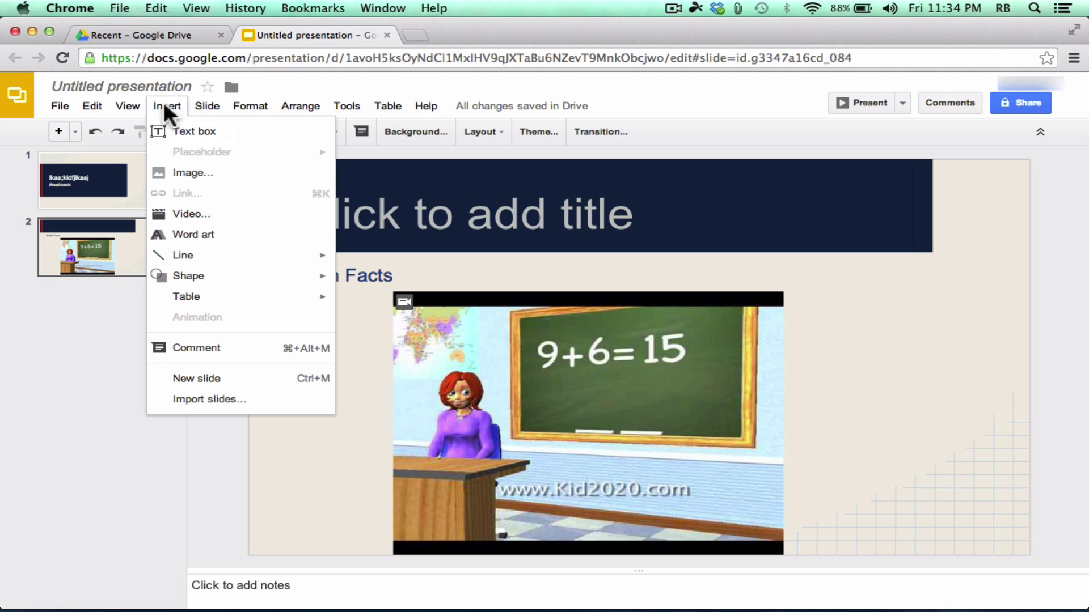
pyautogui.click(498, 433)
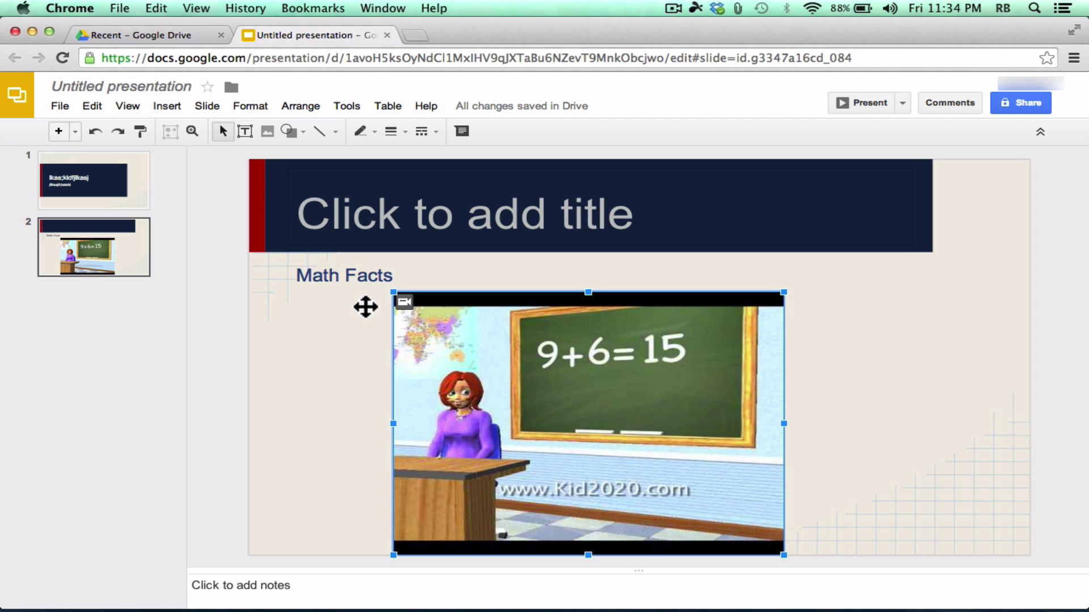
pyautogui.moveTo(390, 275); pyautogui.dragTo(303, 285)
# Step: Give the Math Facts text a Fade in animation that starts On click
pyautogui.click(165, 106)
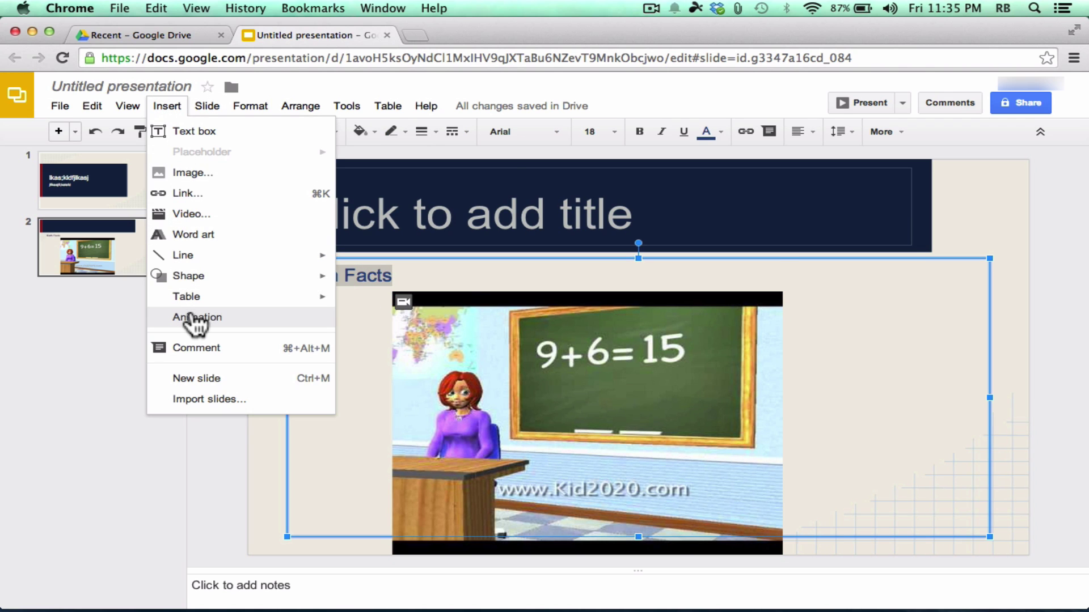
pyautogui.click(160, 318)
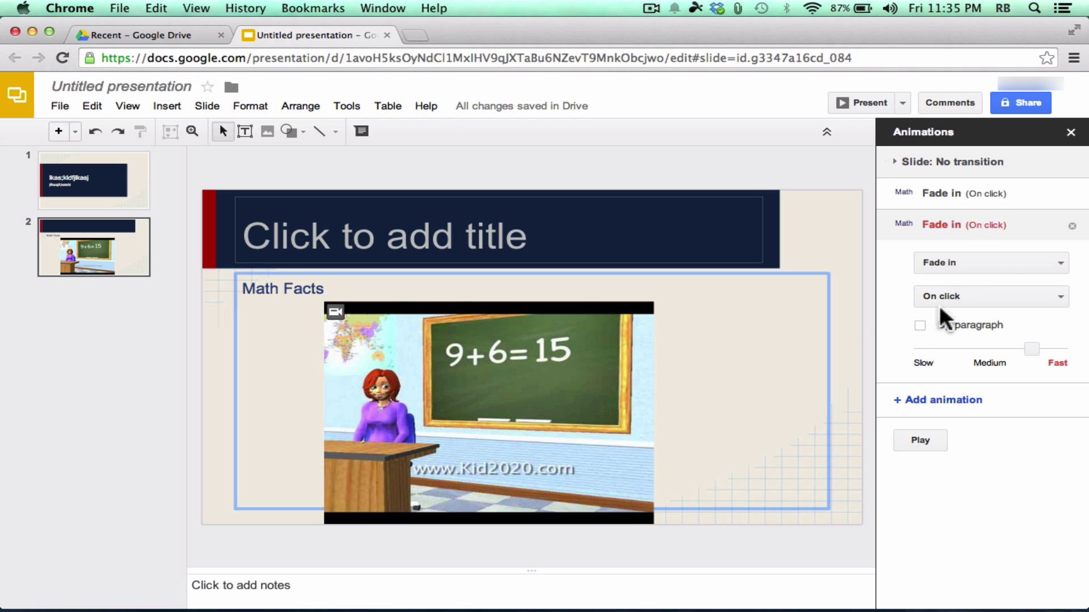
pyautogui.click(1004, 260)
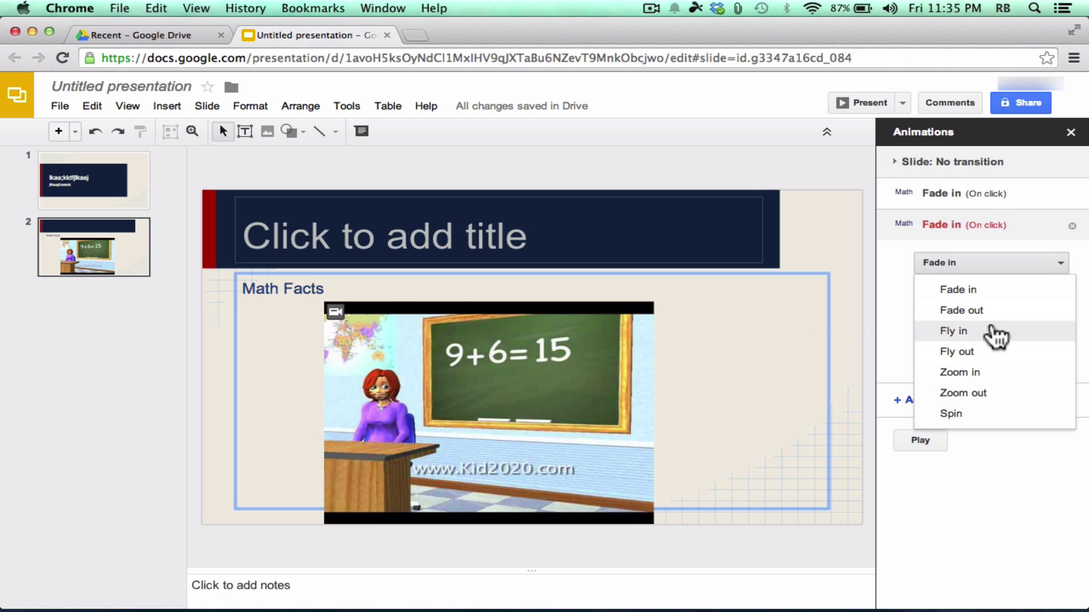
pyautogui.click(881, 268)
pyautogui.click(1018, 296)
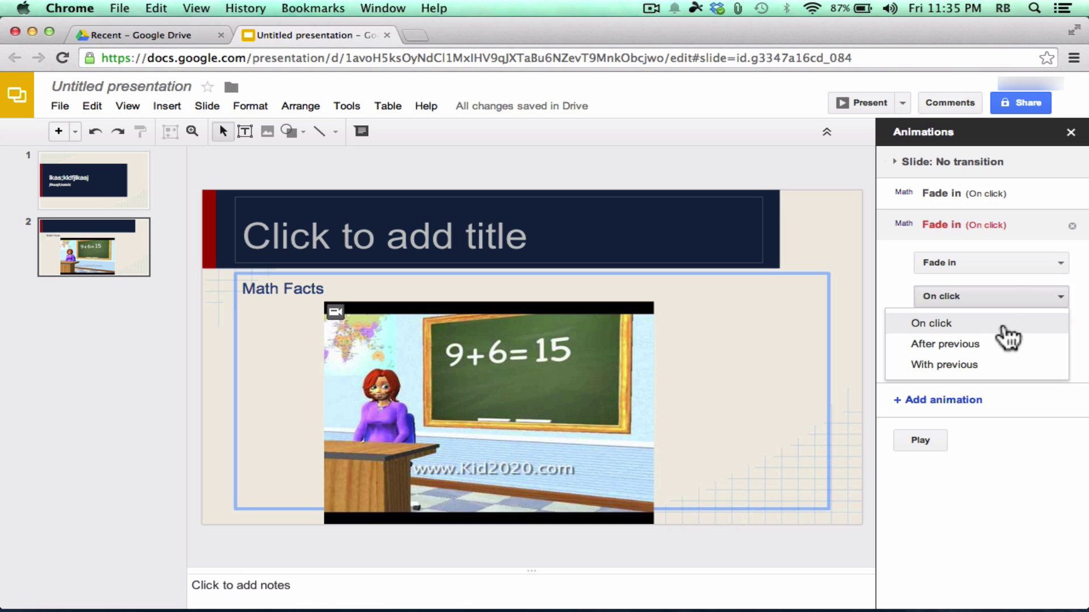
pyautogui.click(953, 296)
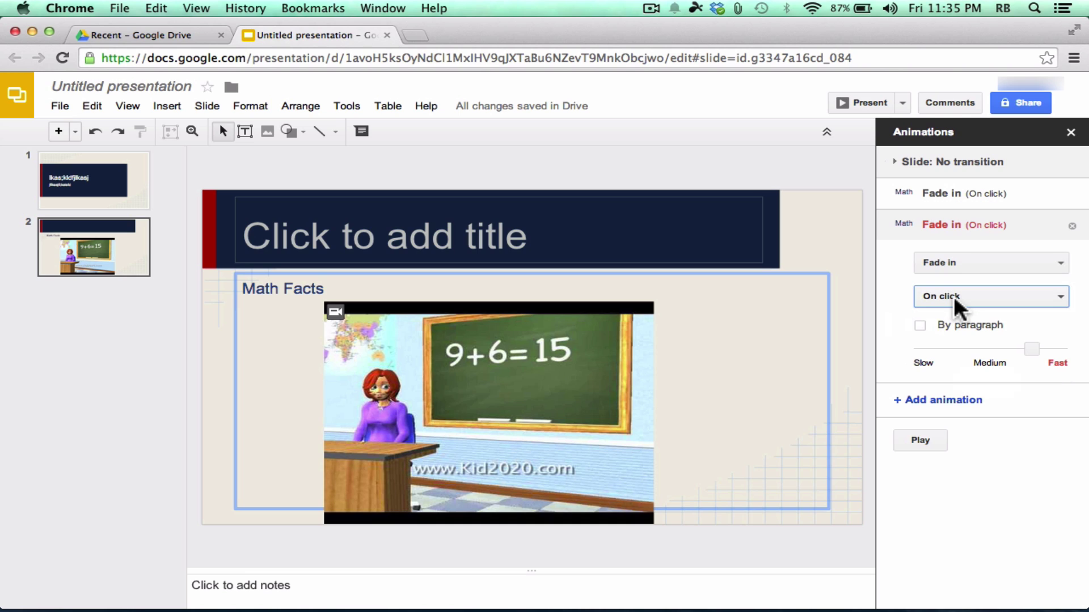
pyautogui.click(958, 294)
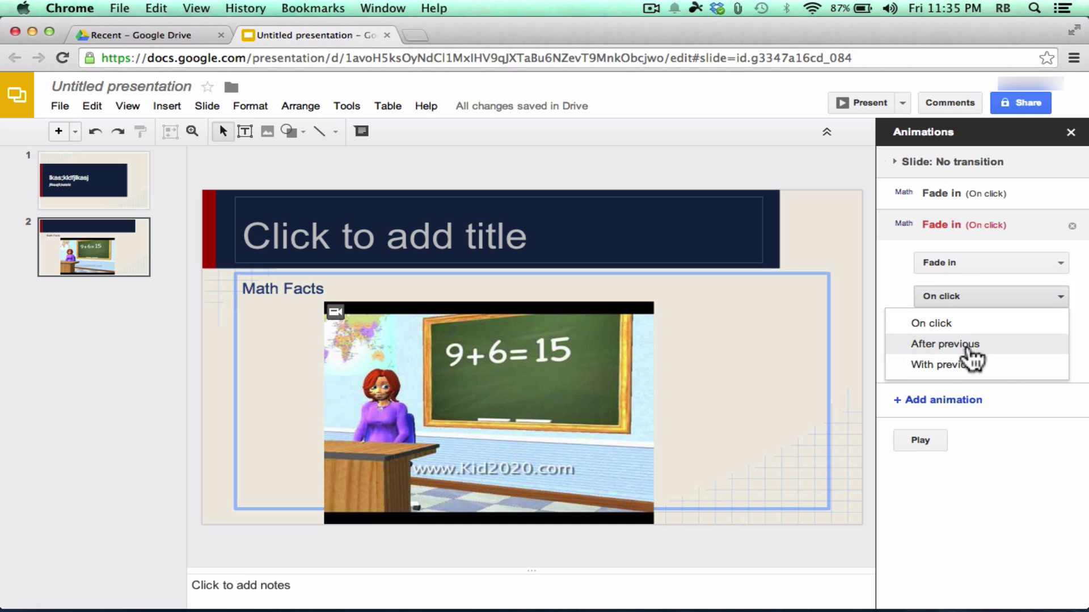
pyautogui.click(840, 250)
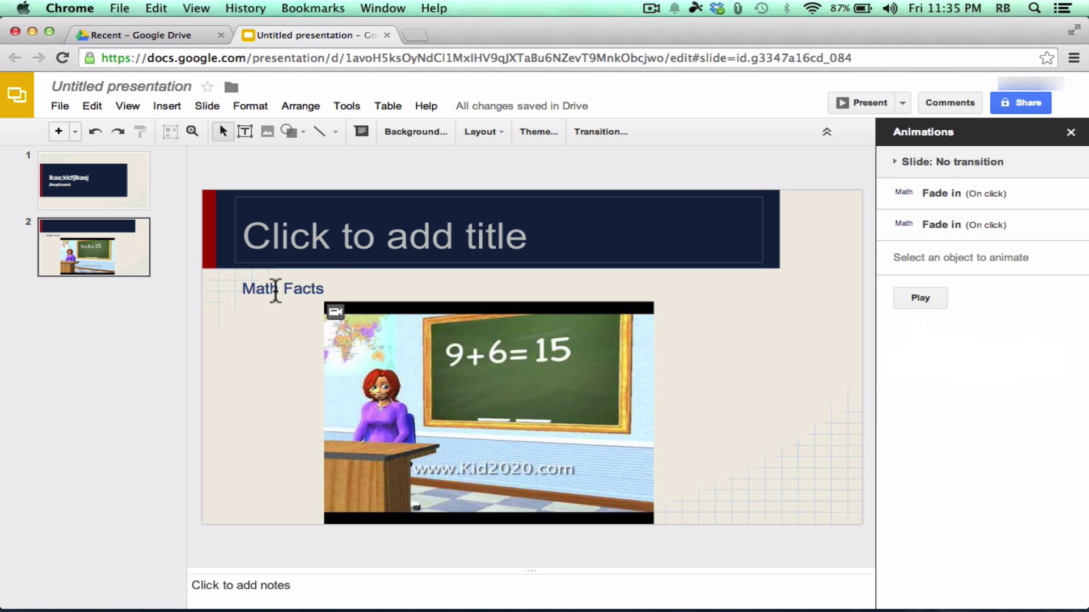
# Step: Move the video up-left and insert a house photo found through Google and stock image search
pyautogui.click(386, 313)
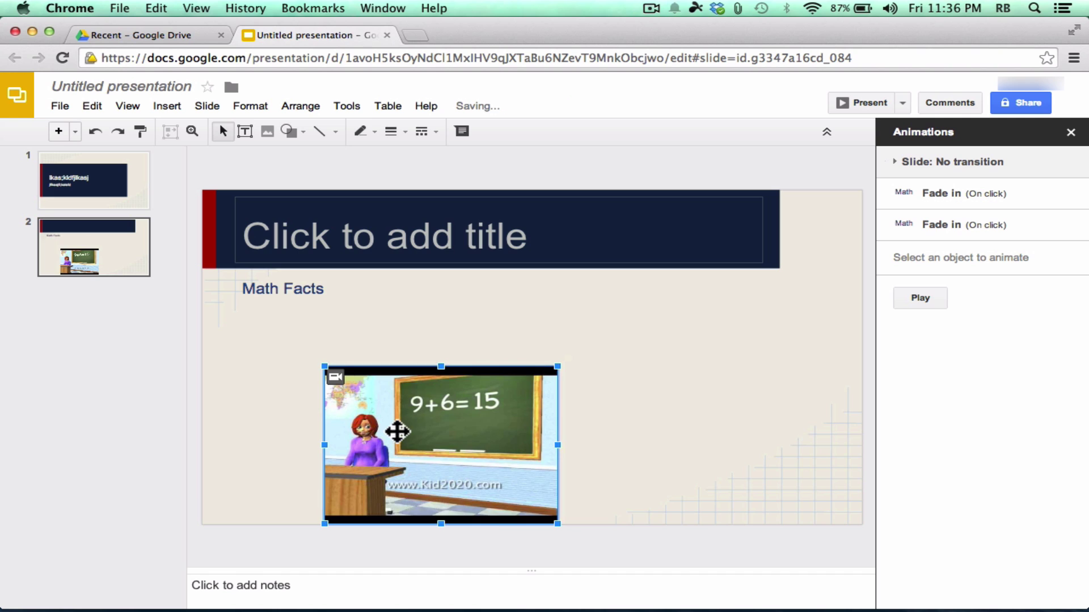
pyautogui.moveTo(397, 430); pyautogui.dragTo(318, 397)
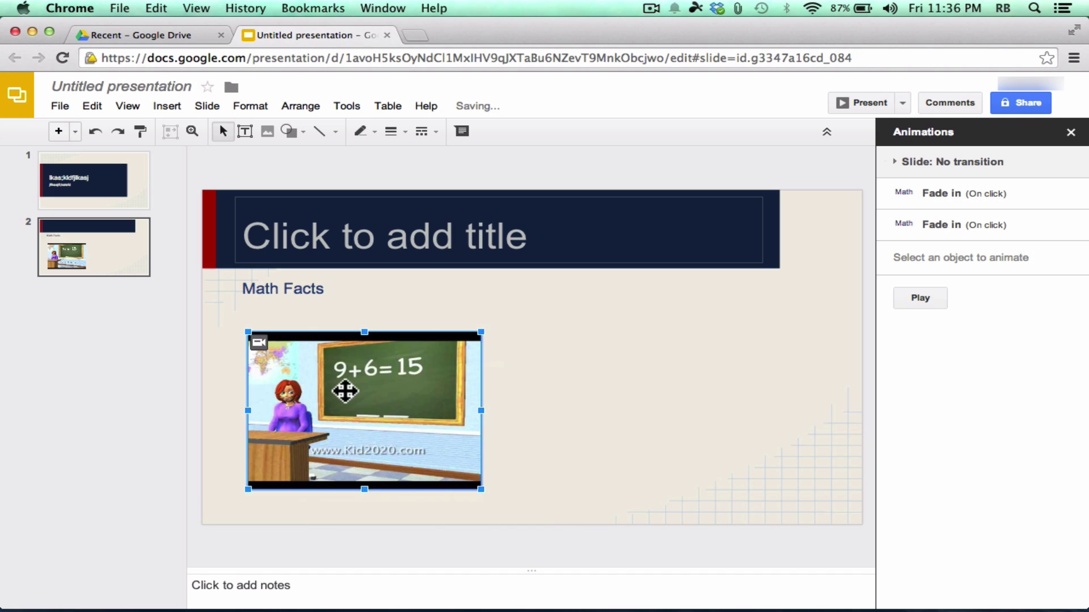
pyautogui.click(164, 106)
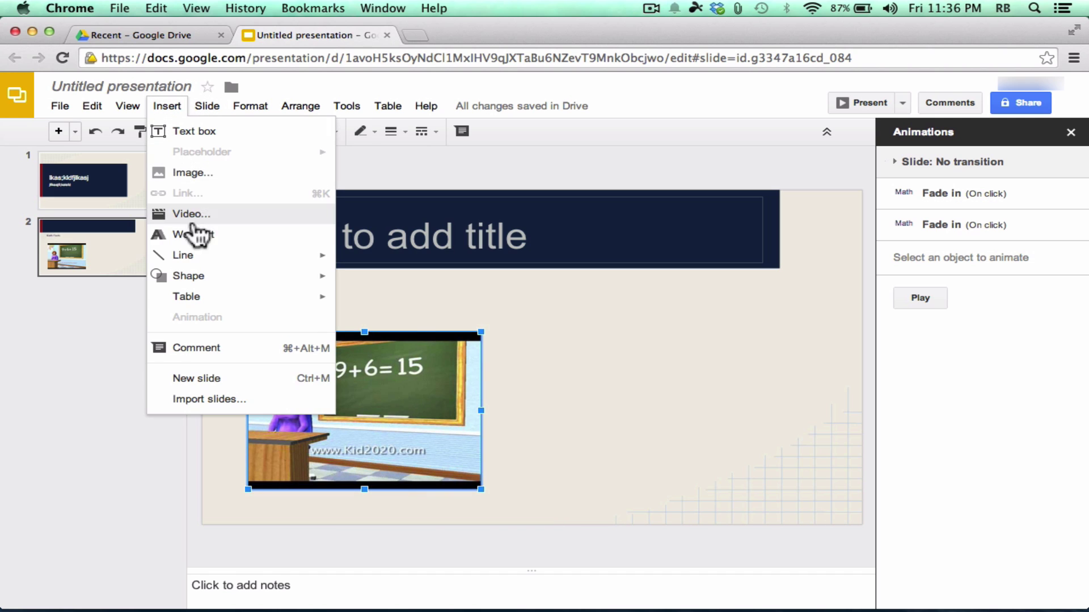
pyautogui.click(193, 173)
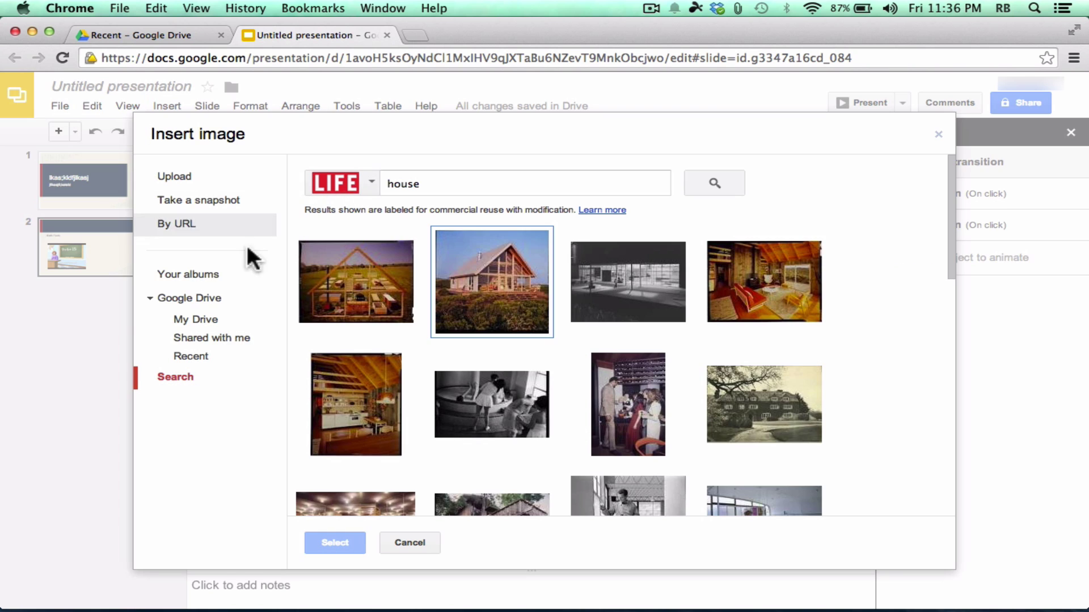
pyautogui.click(373, 182)
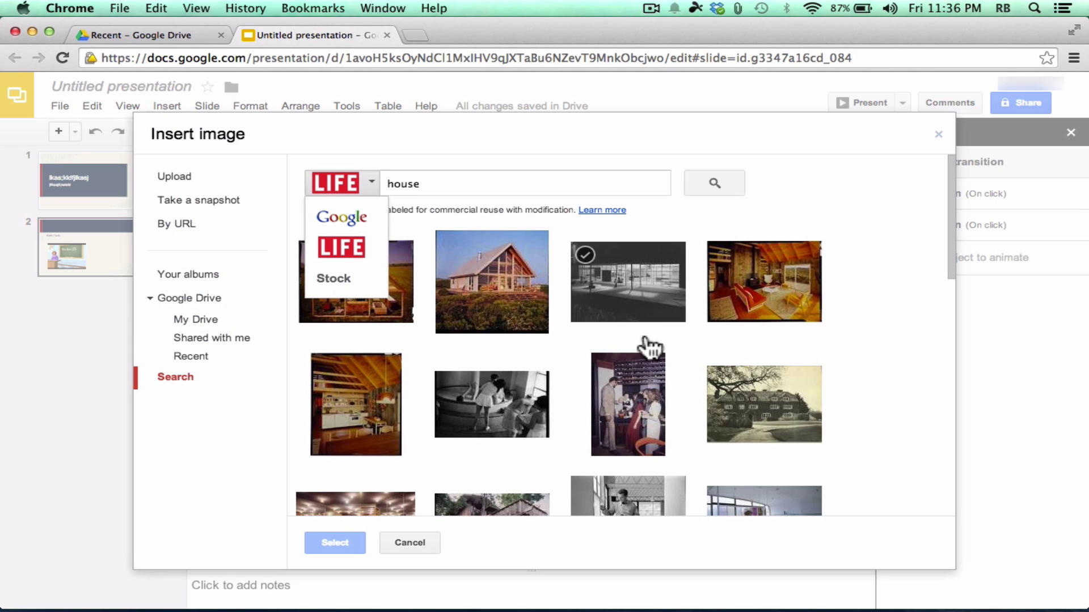
pyautogui.click(342, 217)
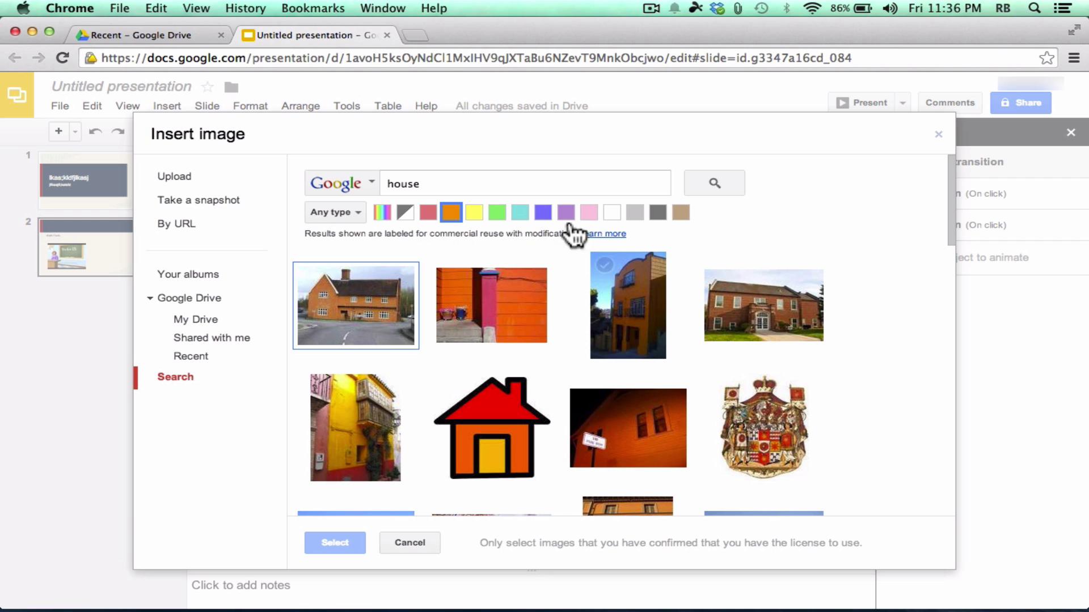
pyautogui.click(342, 183)
pyautogui.click(341, 278)
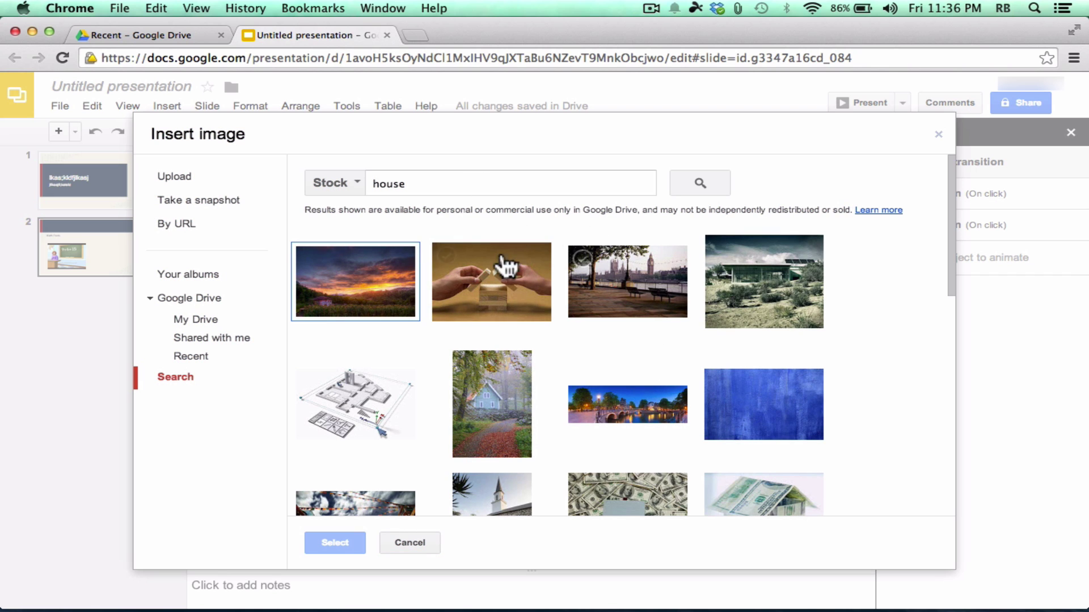
pyautogui.click(522, 288)
pyautogui.click(409, 543)
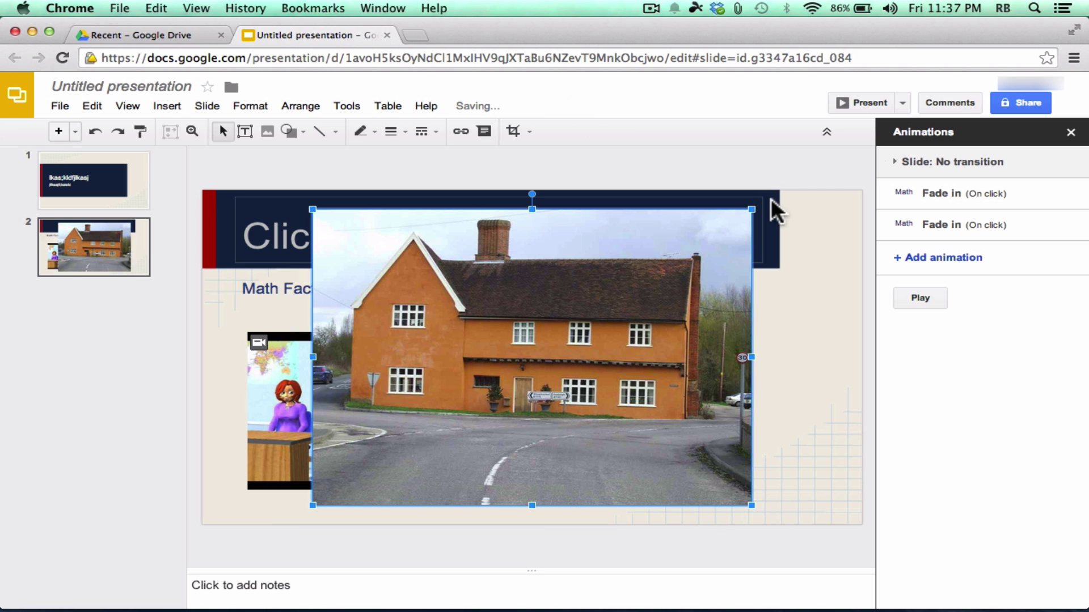
# Step: Shrink the house photo, place it right of the video, and add a Fade in animation
pyautogui.moveTo(754, 209); pyautogui.dragTo(583, 323)
pyautogui.moveTo(471, 411); pyautogui.dragTo(678, 410)
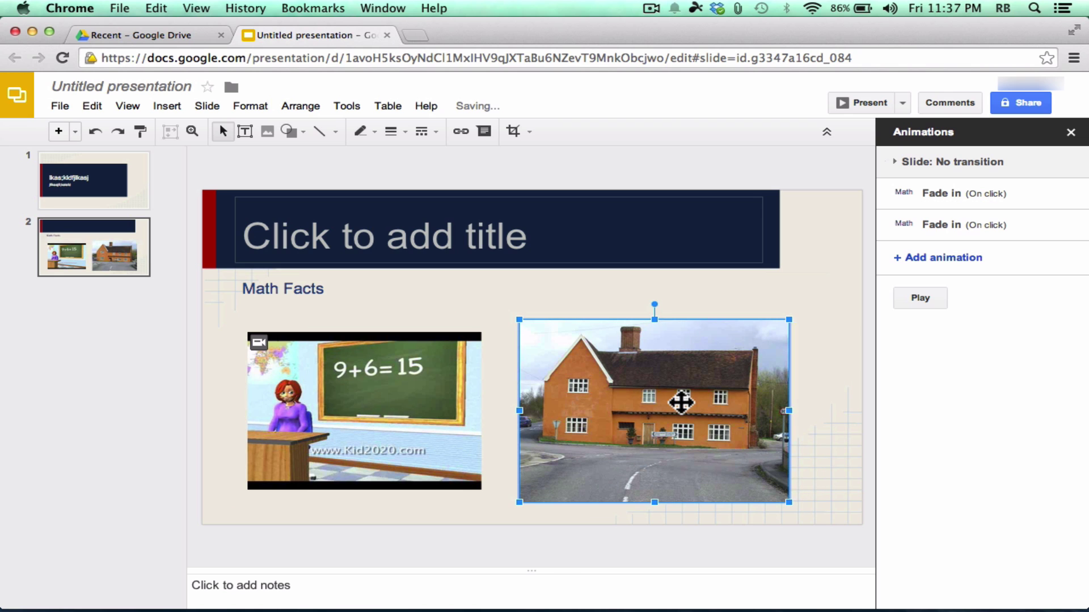
pyautogui.click(163, 103)
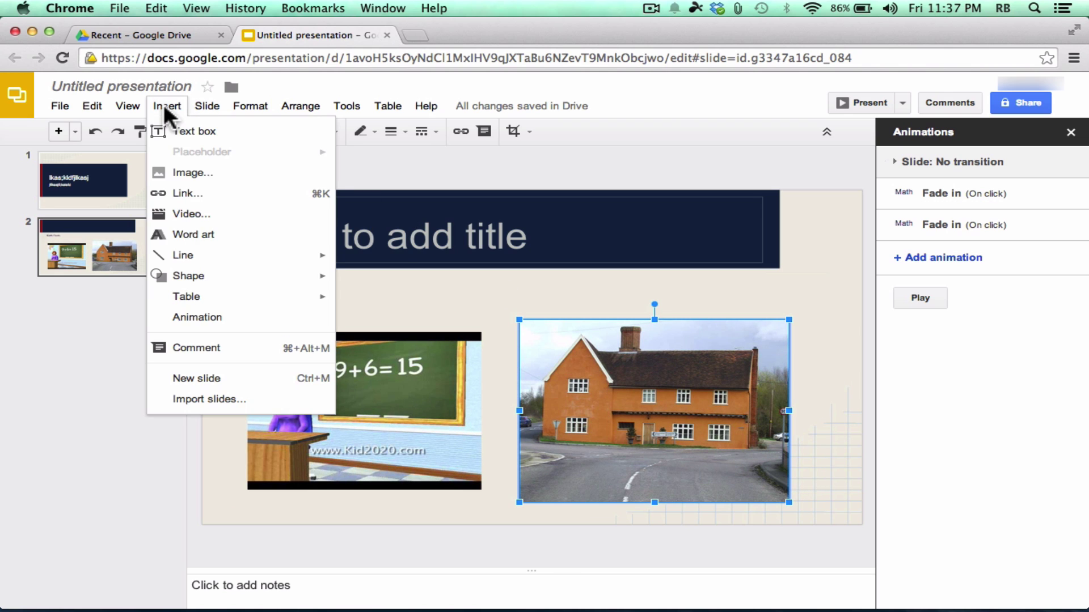
pyautogui.click(220, 316)
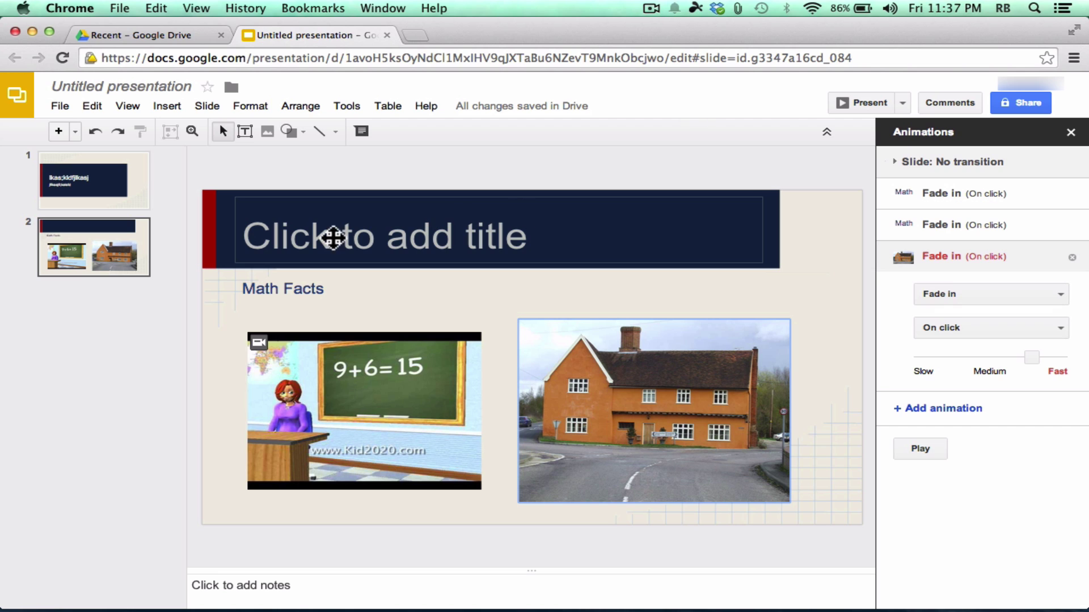
# Step: Play the slideshow from slide 1, then close the Animations panel
pyautogui.click(108, 185)
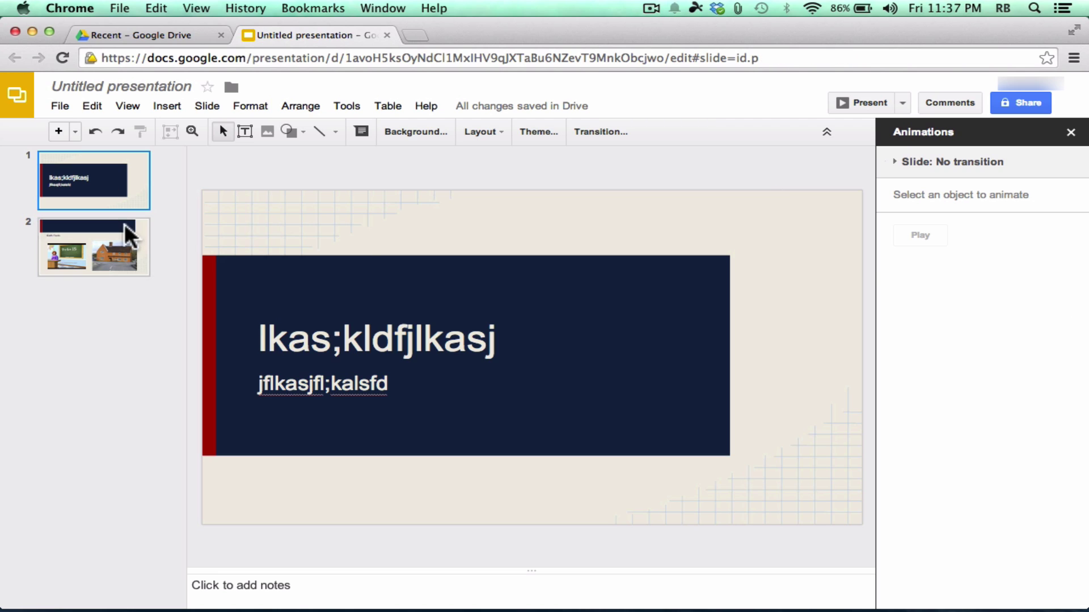
pyautogui.click(869, 102)
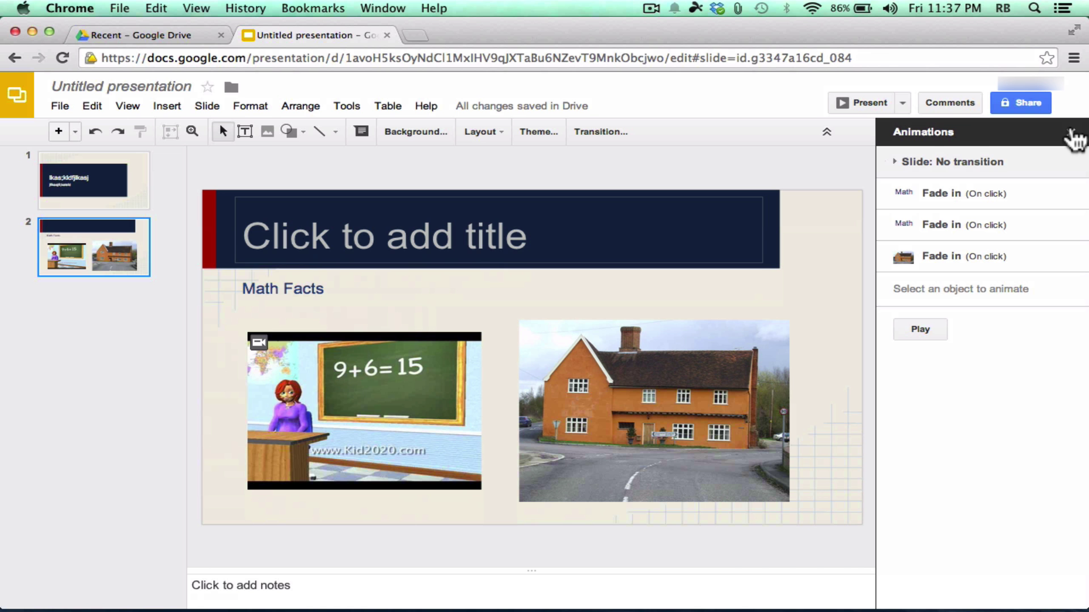
pyautogui.click(1071, 133)
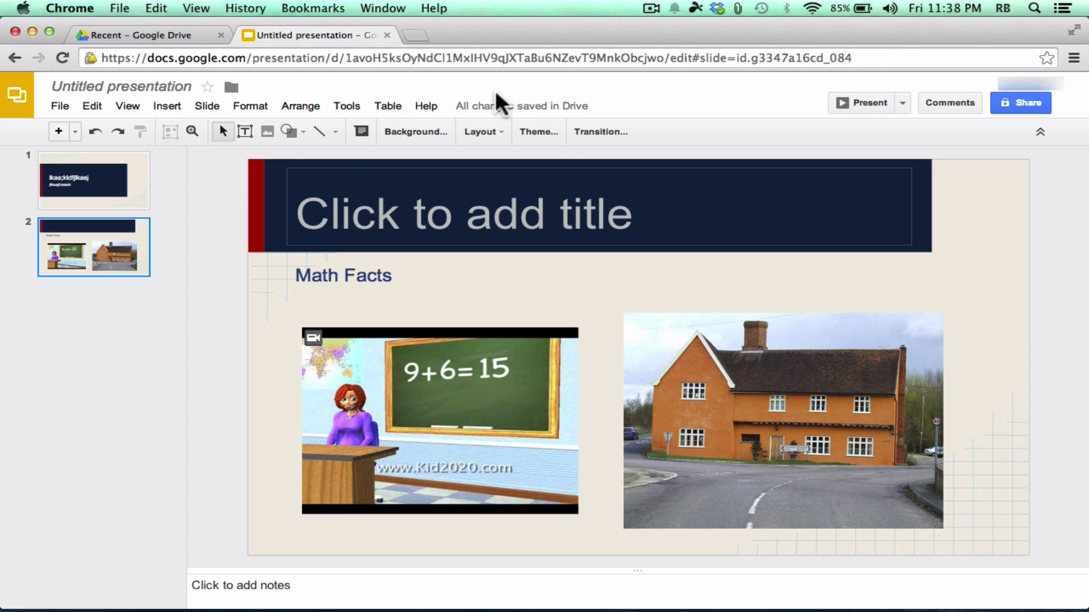
# Step: Switch to Google Drive and look over the CREATE menu's new file types before closing it
pyautogui.click(24, 95)
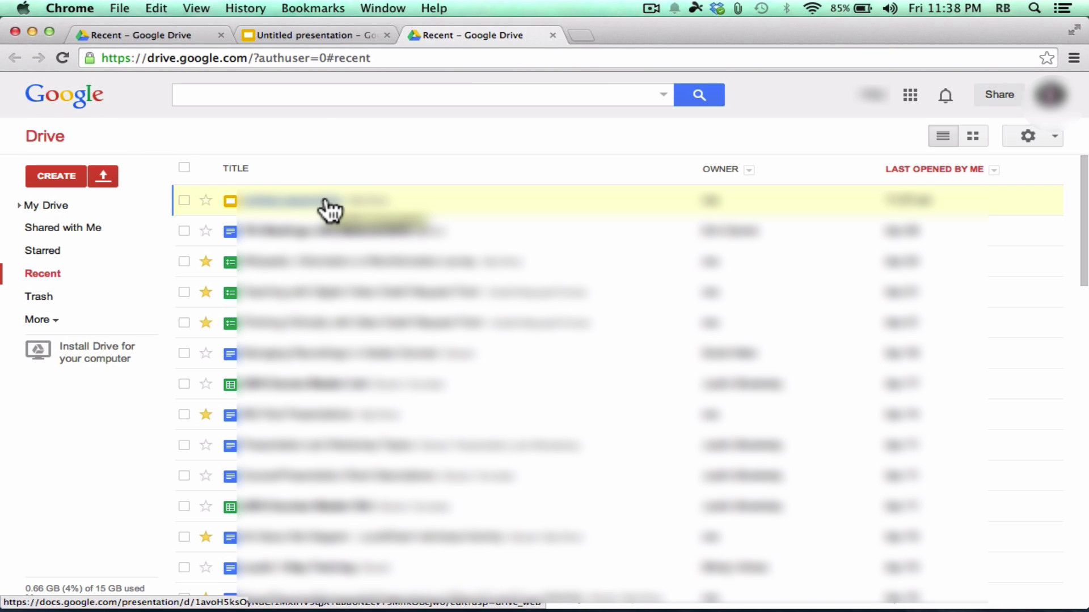
pyautogui.click(56, 173)
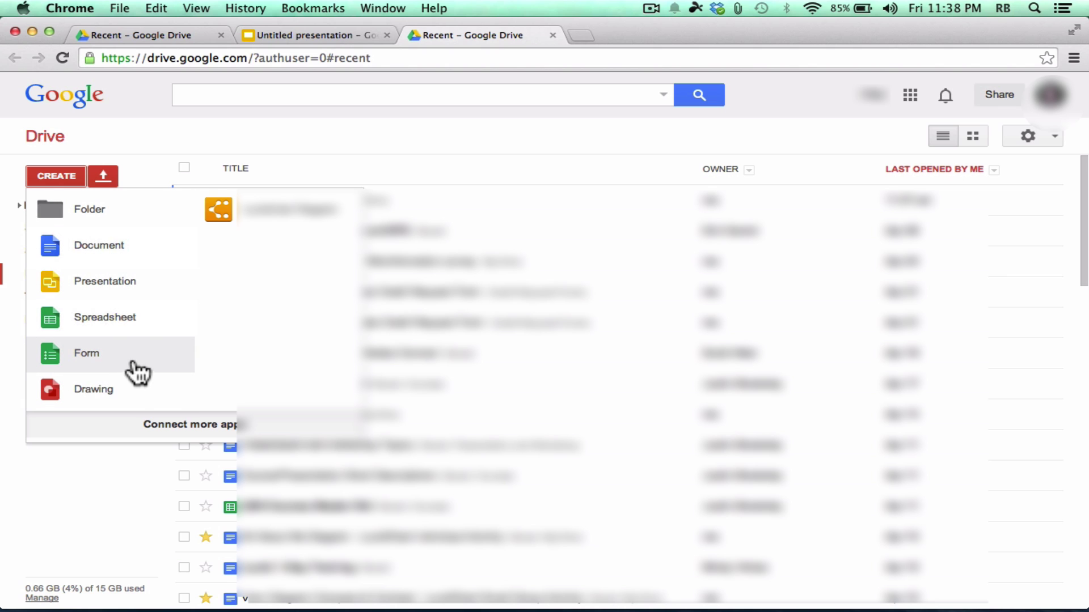
pyautogui.click(430, 149)
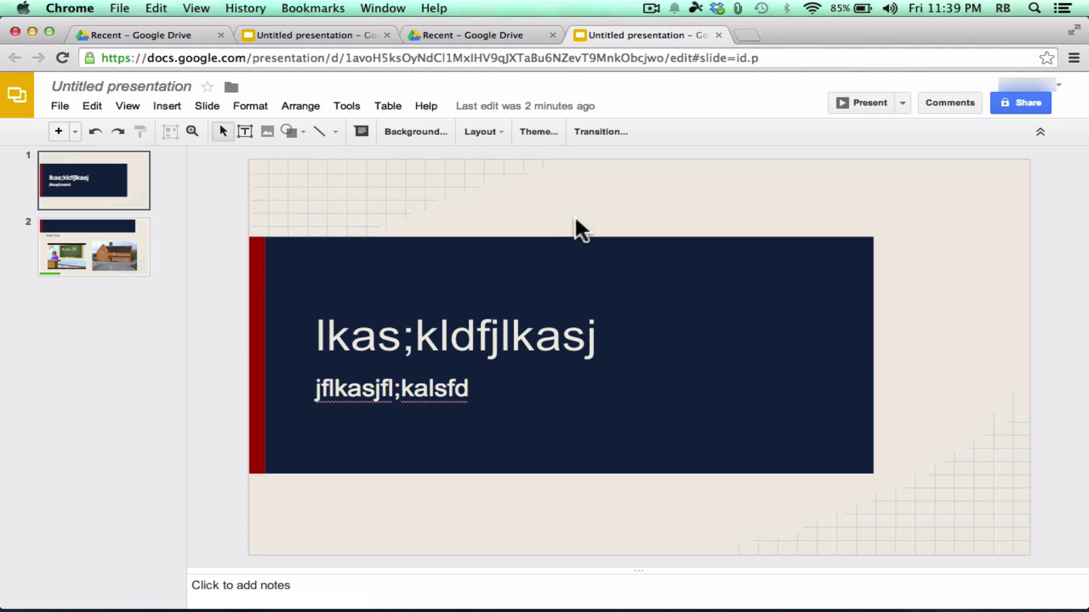
# Step: Name the presentation 'Delete Me Please' when starting to share it
pyautogui.click(1029, 101)
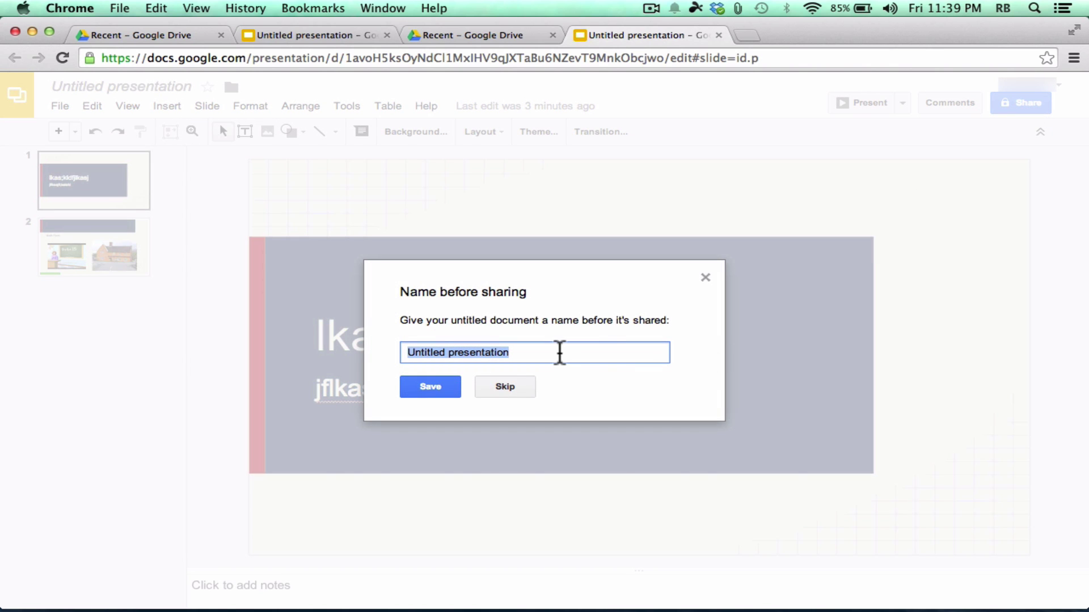
pyautogui.write('Delete Me Please')
pyautogui.press('Return')
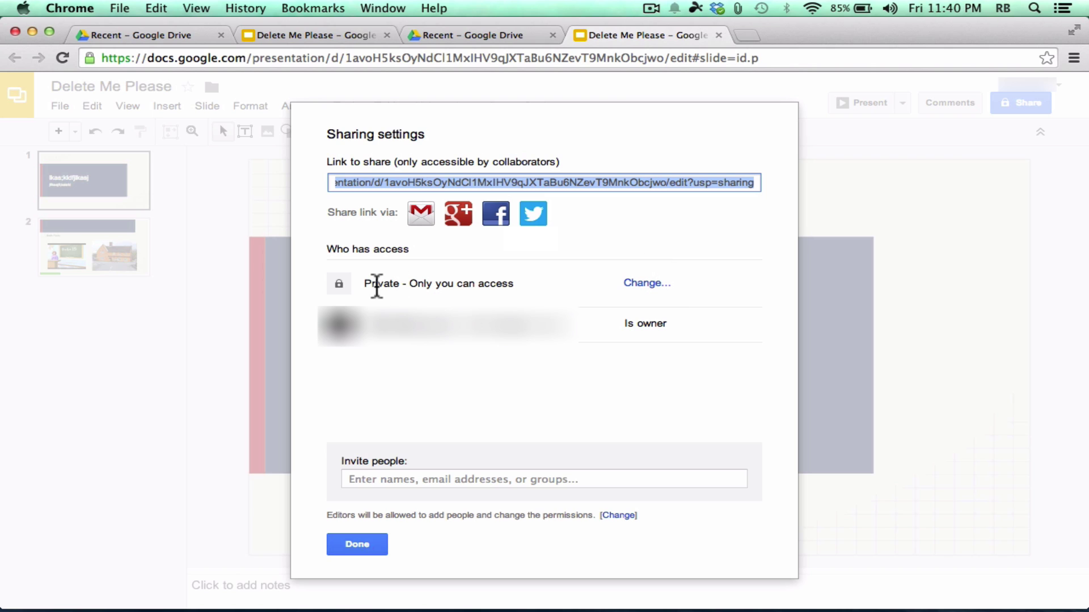
# Step: Change the visibility options, trying Public and Anyone with the link, and settle on Specific people
pyautogui.click(657, 289)
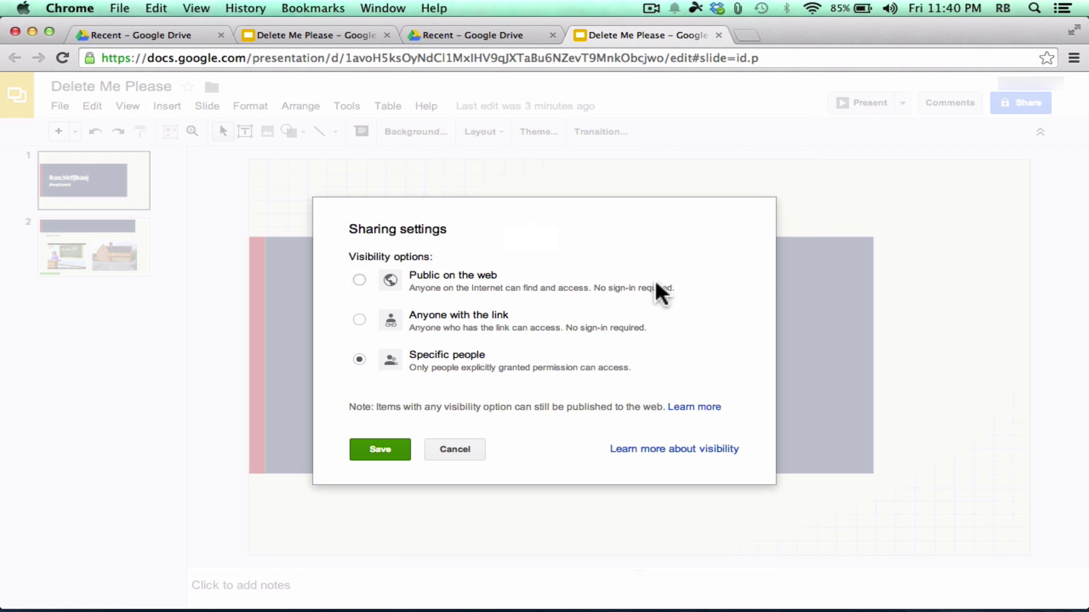
pyautogui.click(359, 279)
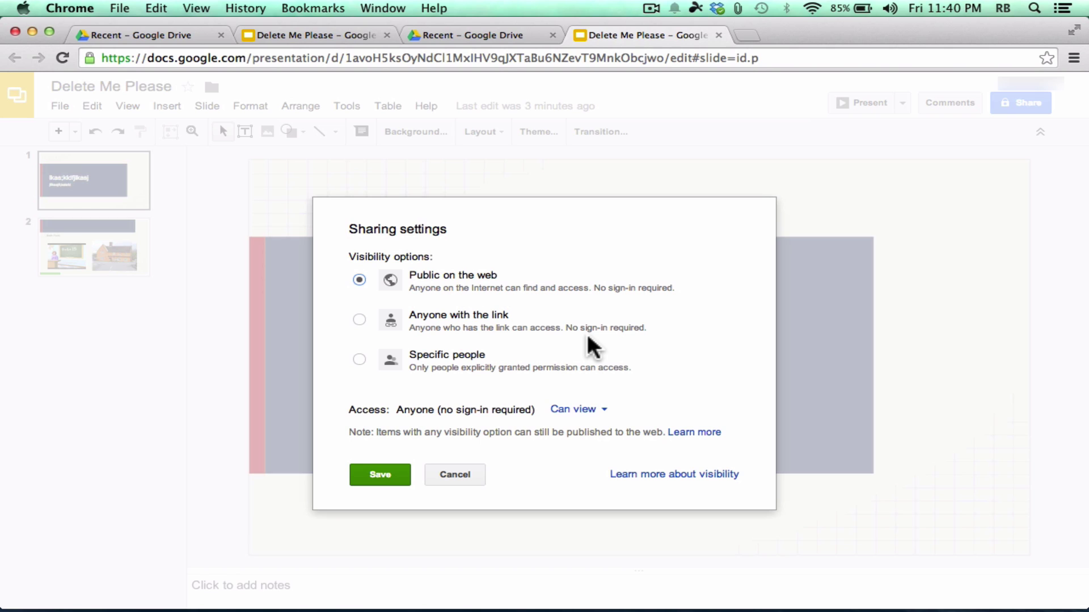
pyautogui.click(358, 319)
pyautogui.click(359, 359)
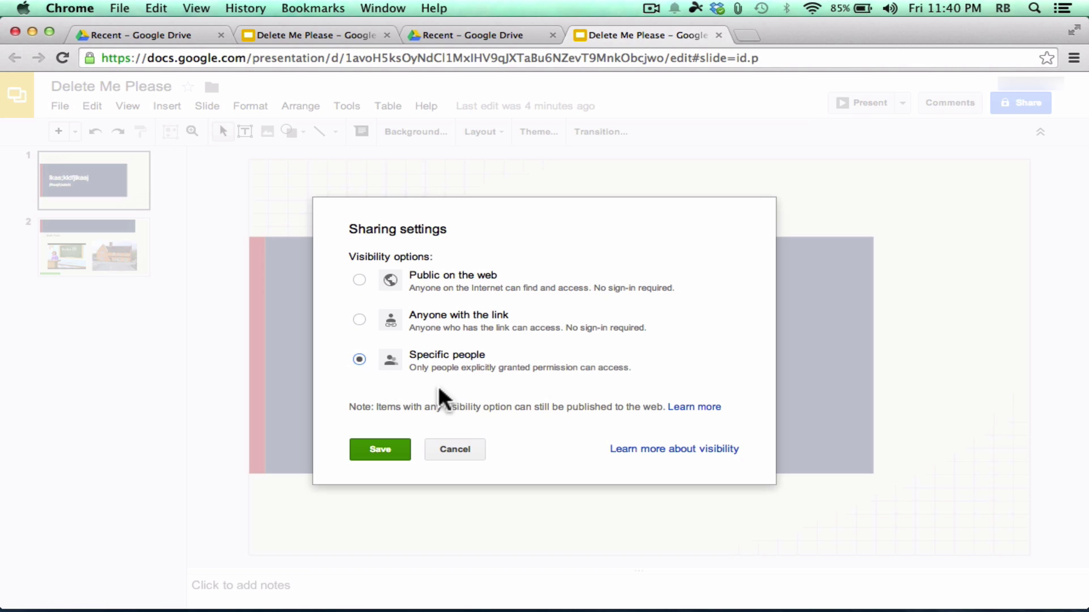
# Step: Save the Specific people setting, try inviting someone with Can edit, then close Sharing settings
pyautogui.click(383, 448)
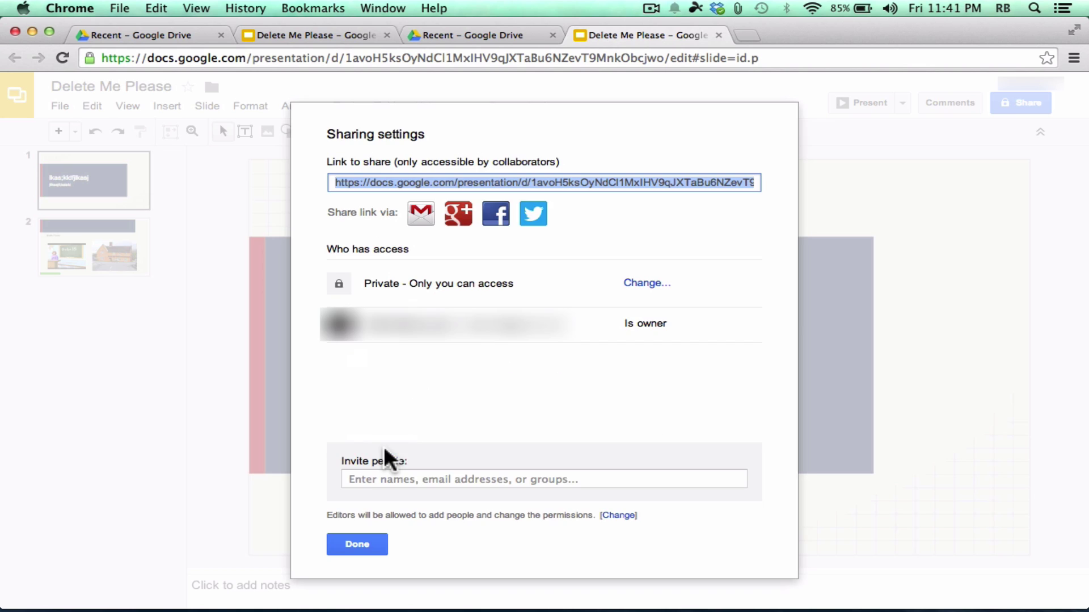
pyautogui.click(395, 478)
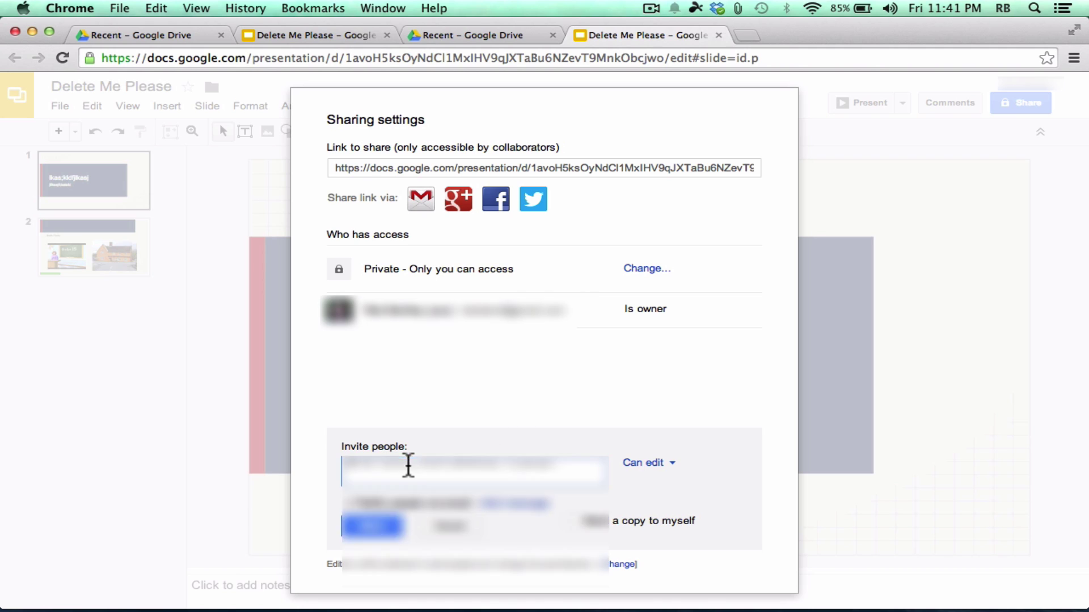
pyautogui.press('Return')
pyautogui.click(662, 467)
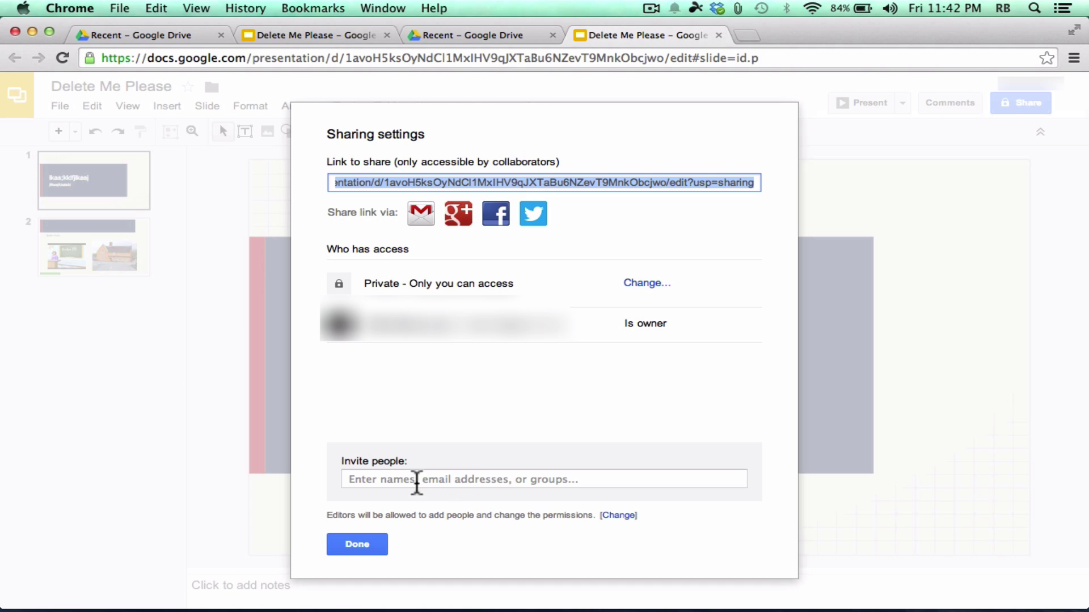
pyautogui.click(155, 363)
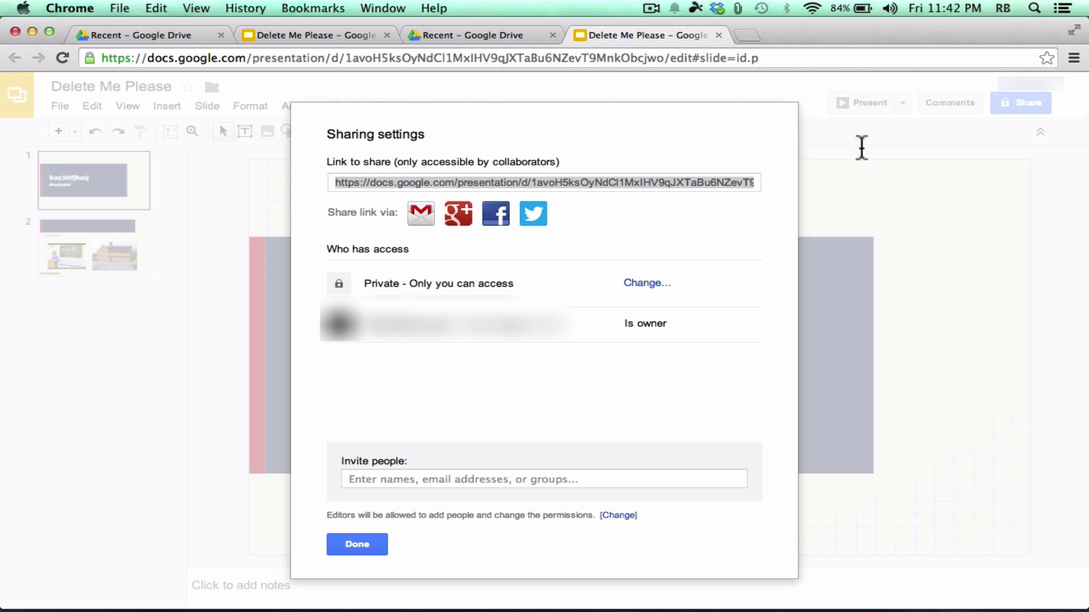
pyautogui.click(343, 546)
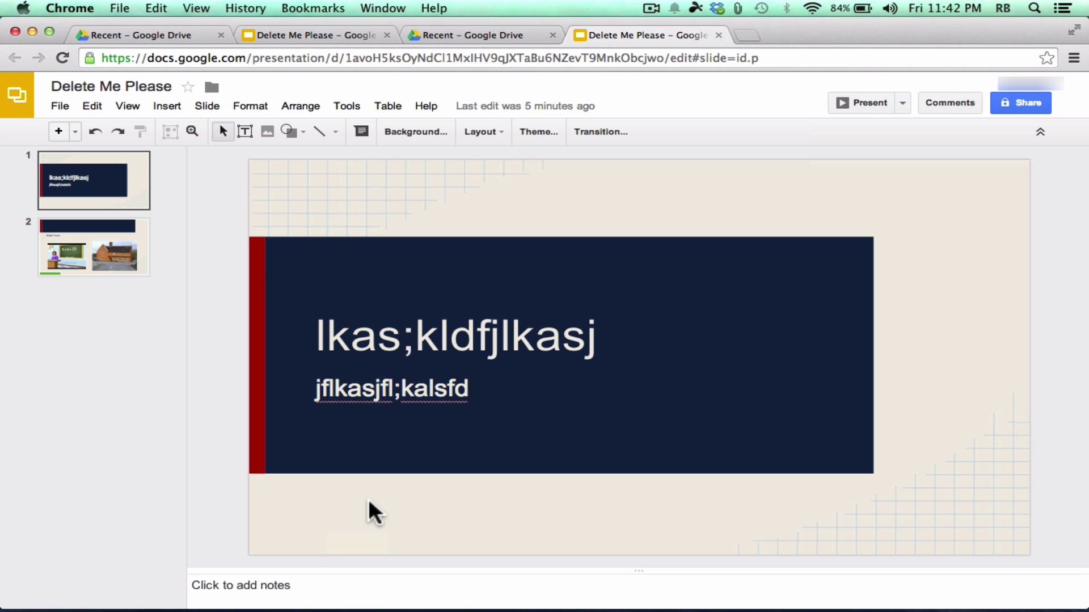
# Step: Open the presentation's File menu and dismiss it without changes
pyautogui.click(61, 106)
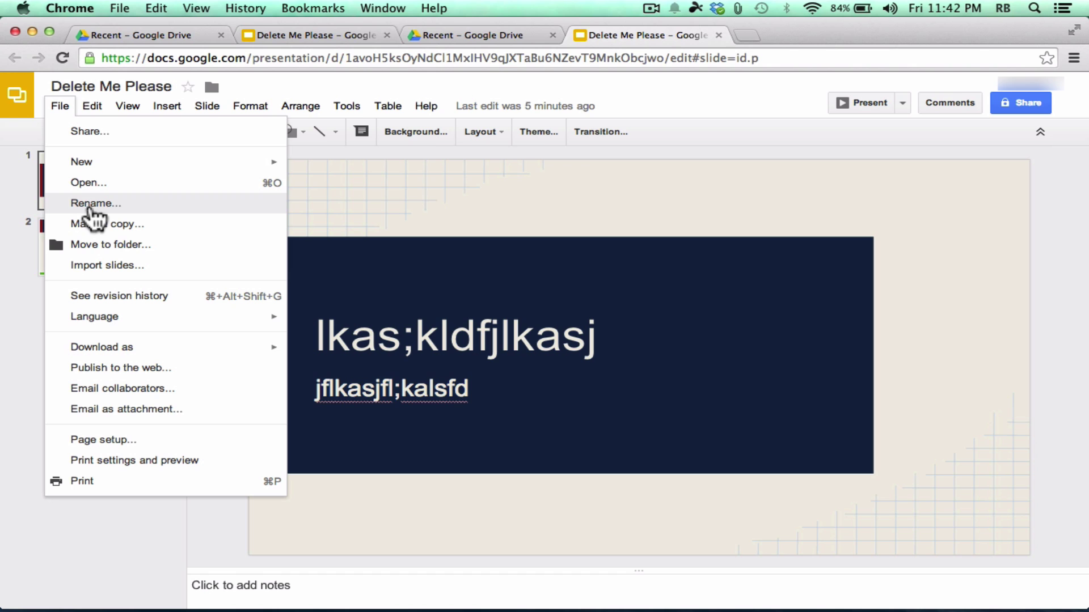
pyautogui.press('Escape')
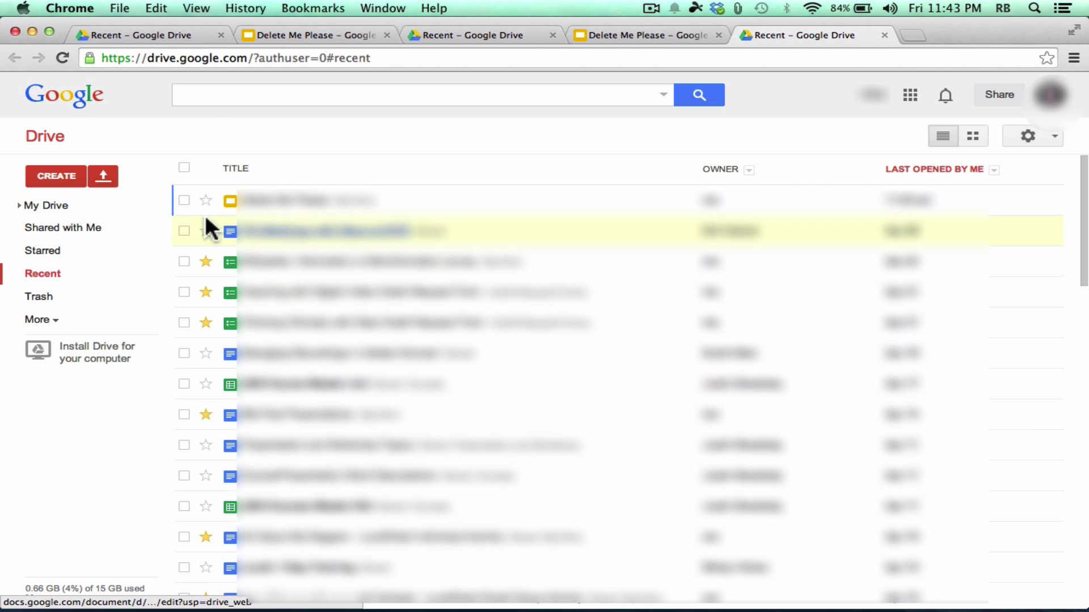
# Step: Select Delete Me Please in Drive's Recent list, check its sharing, and open the More menu
pyautogui.click(184, 199)
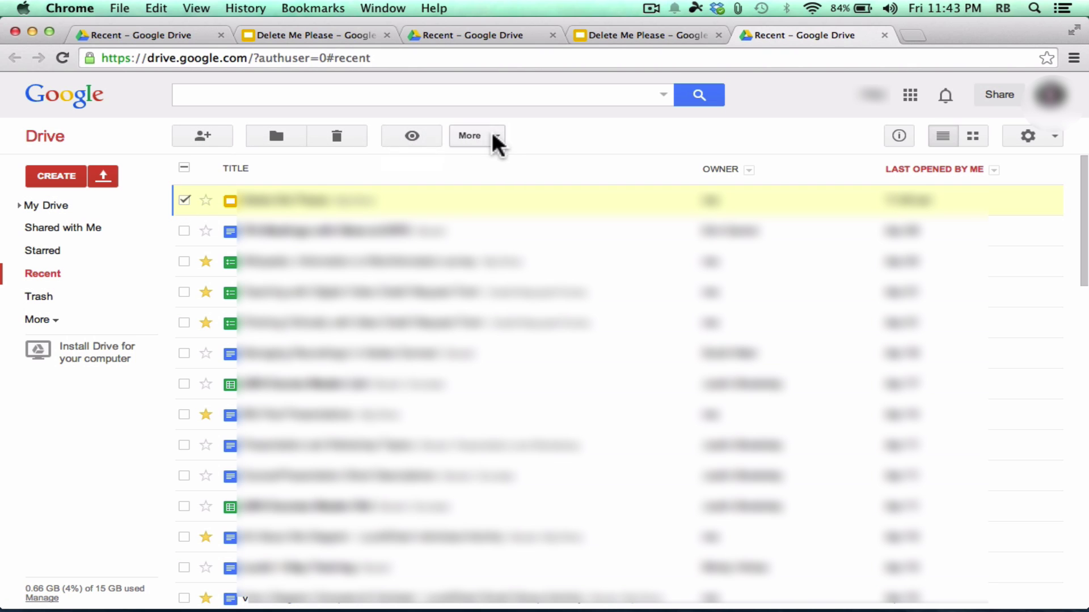
pyautogui.click(212, 136)
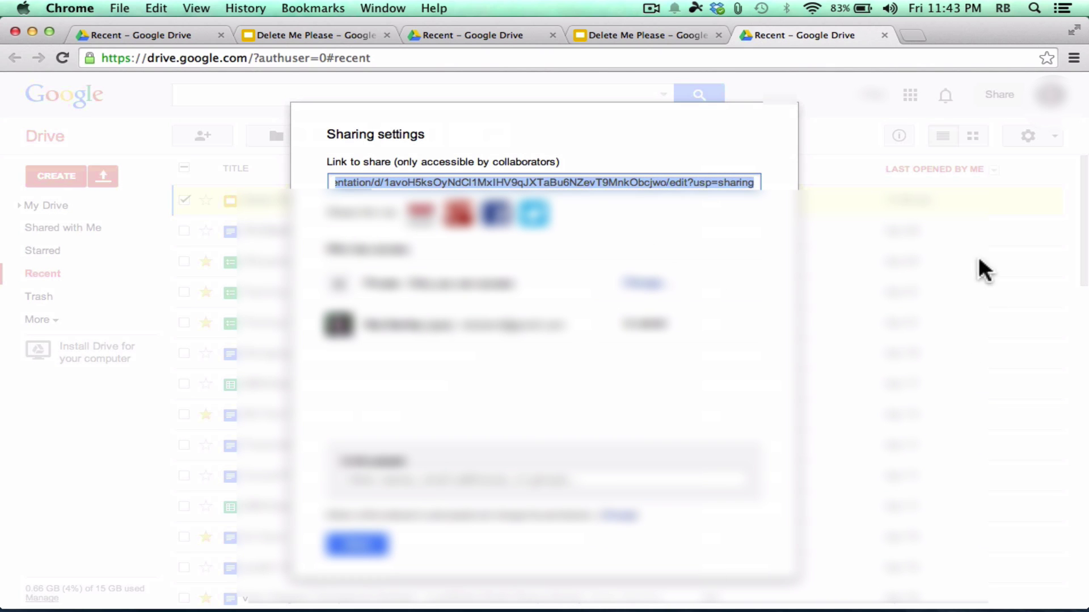
pyautogui.click(823, 111)
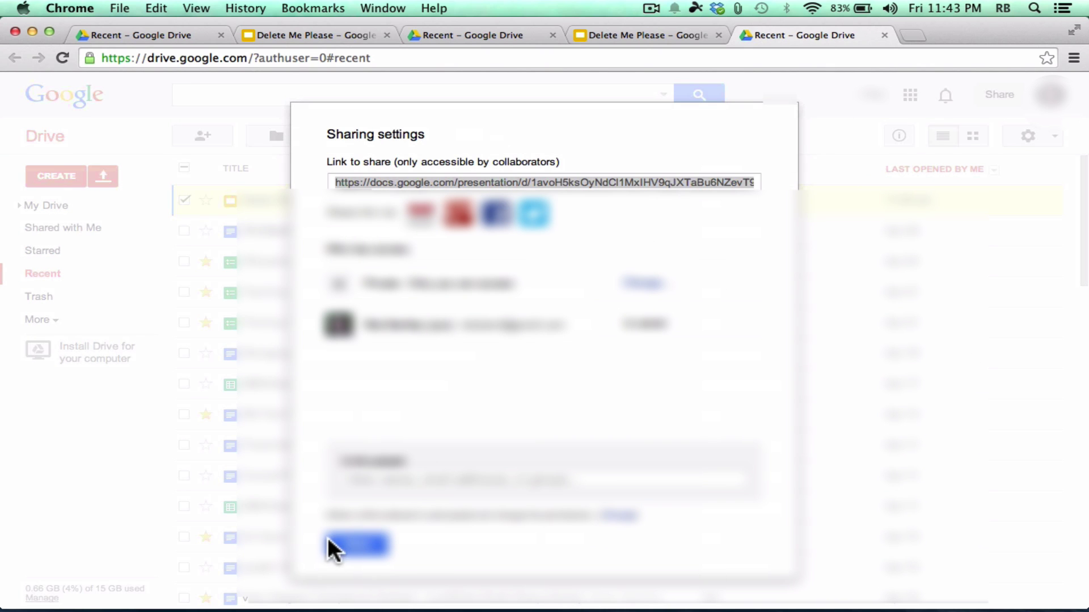
pyautogui.click(352, 544)
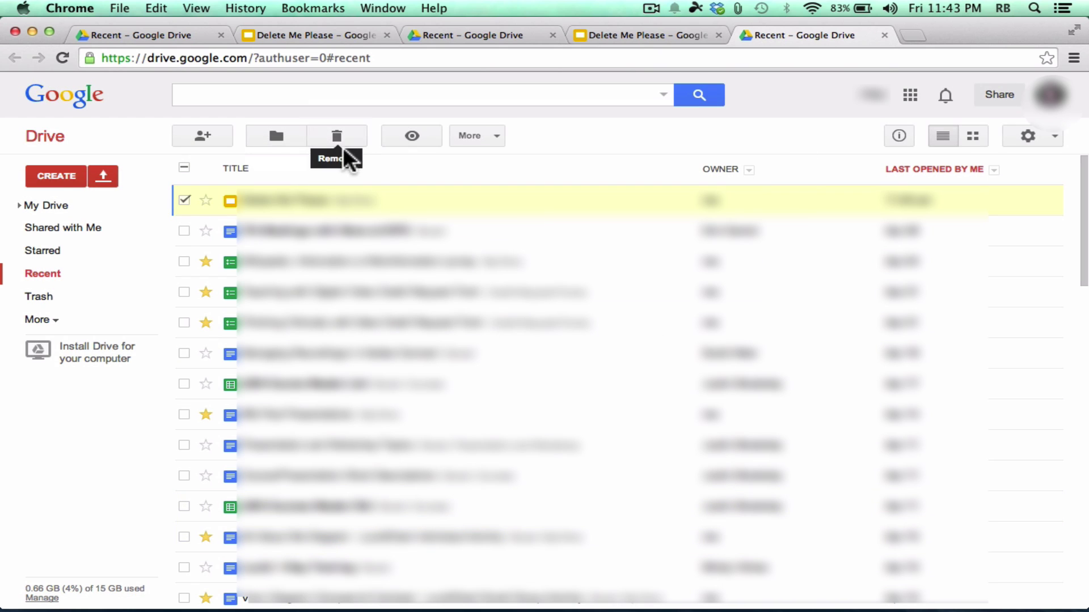
pyautogui.click(500, 137)
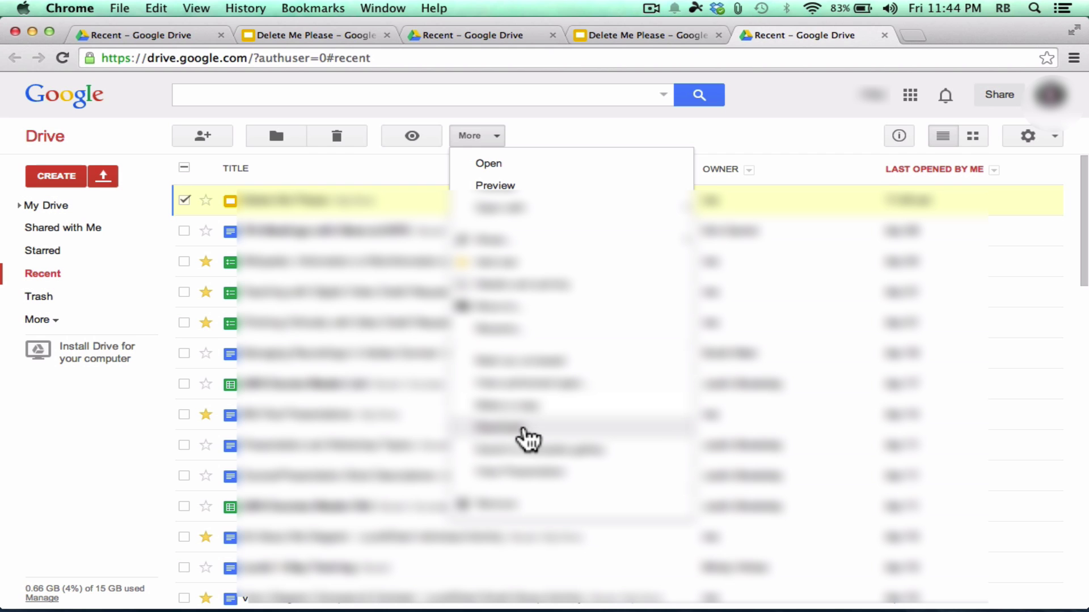
# Step: Choose Download and keep Powerpoint (.pptx) as the presentation format
pyautogui.click(528, 431)
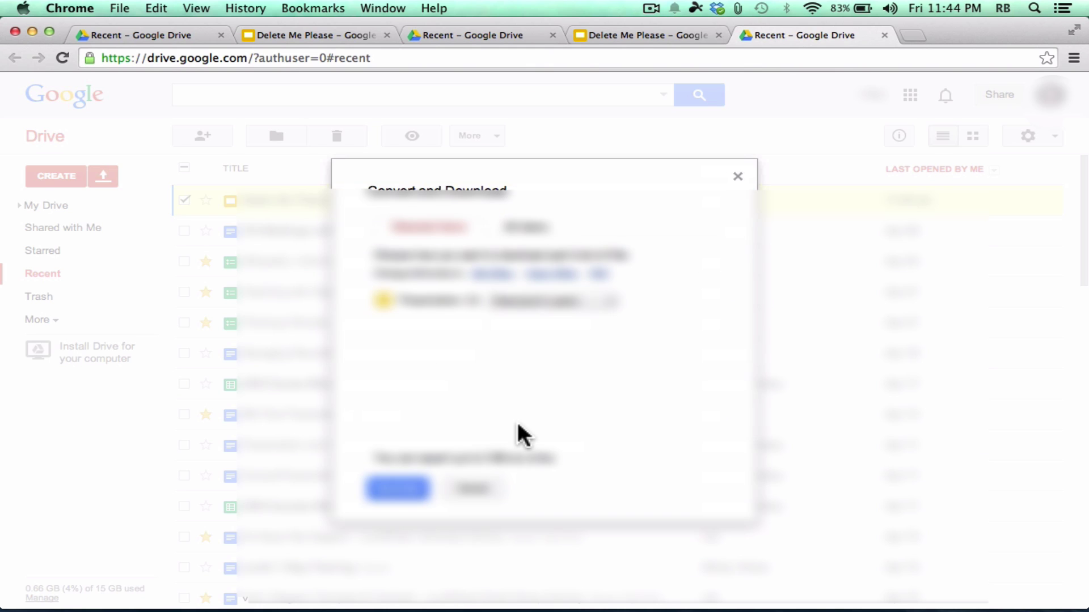
pyautogui.click(532, 299)
pyautogui.click(536, 297)
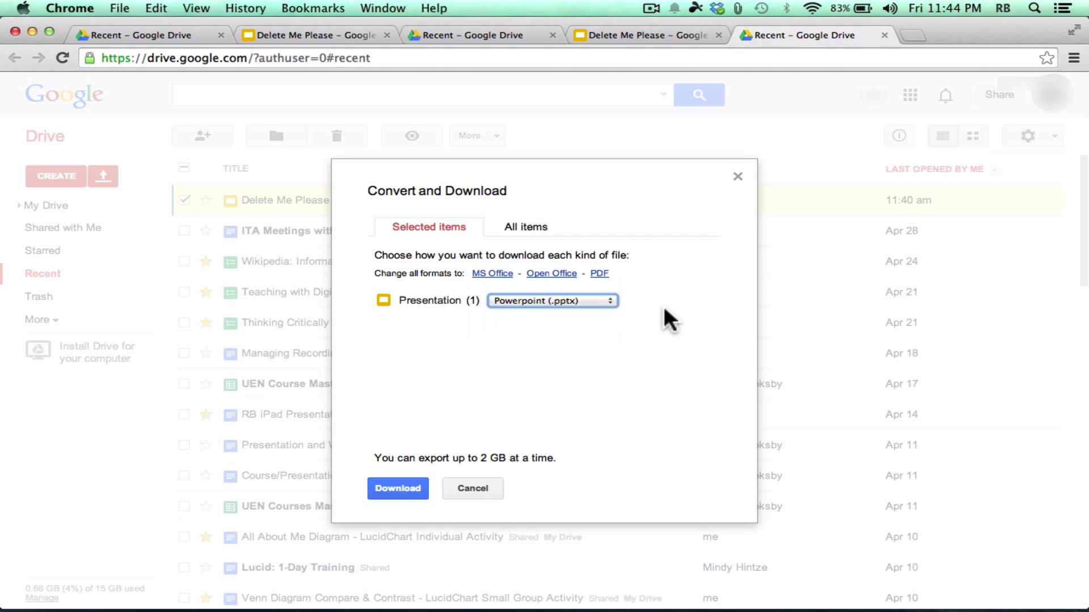
# Step: Download Delete Me Please as a .pptx file
pyautogui.click(410, 494)
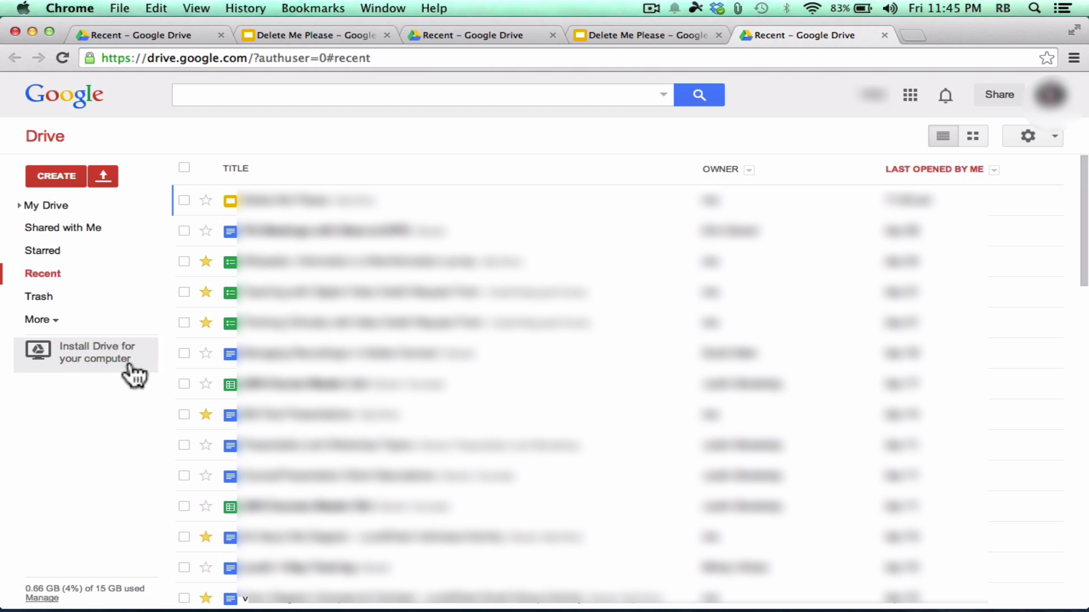
# Step: Download the Drive for Mac installer and open installgoogledrive (1).dmg
pyautogui.click(116, 369)
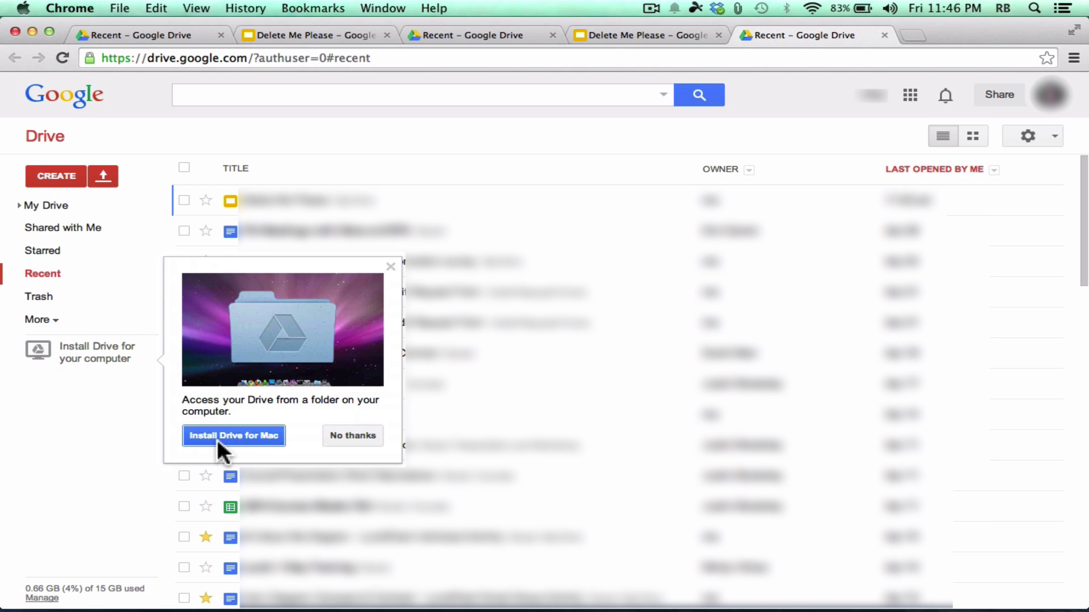
pyautogui.click(244, 434)
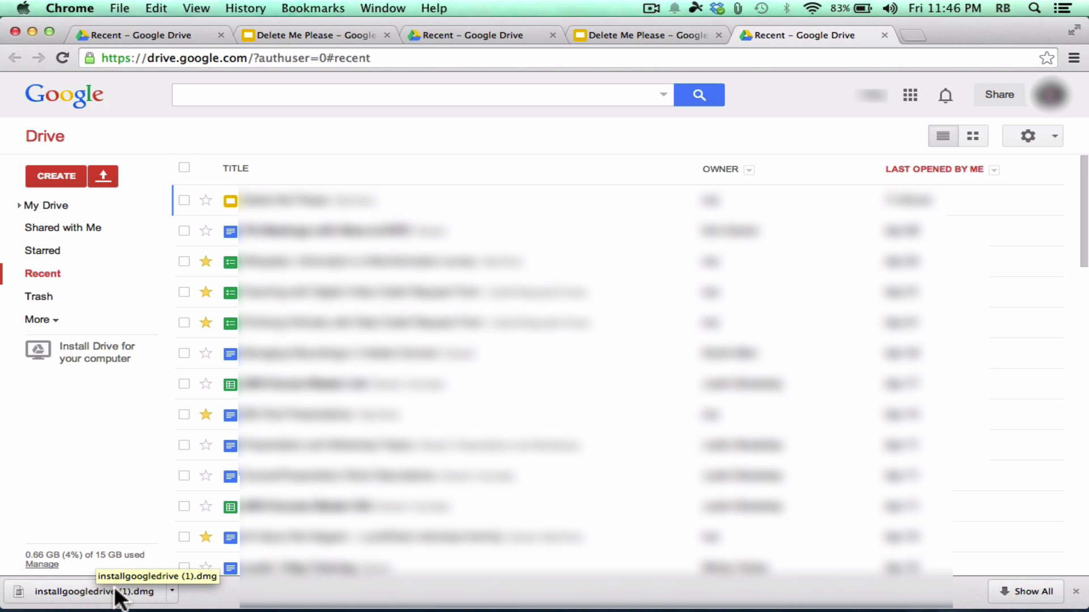
pyautogui.click(73, 595)
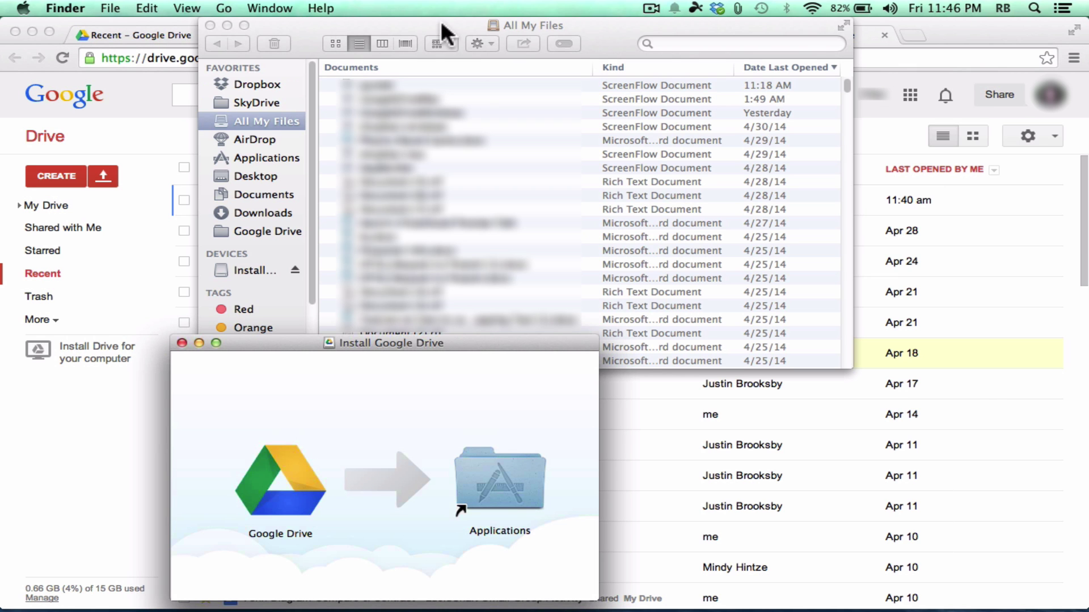
# Step: Close All My Files and copy Google Drive from the installer window into Applications
pyautogui.click(209, 25)
pyautogui.moveTo(428, 342); pyautogui.dragTo(563, 109)
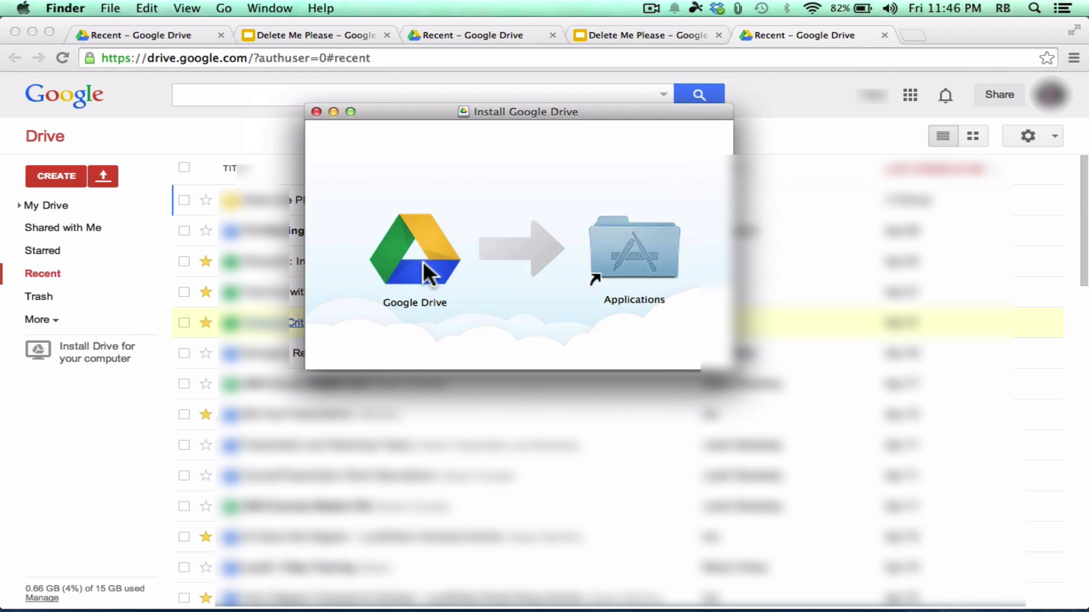
pyautogui.click(398, 266)
pyautogui.moveTo(397, 260); pyautogui.dragTo(640, 263)
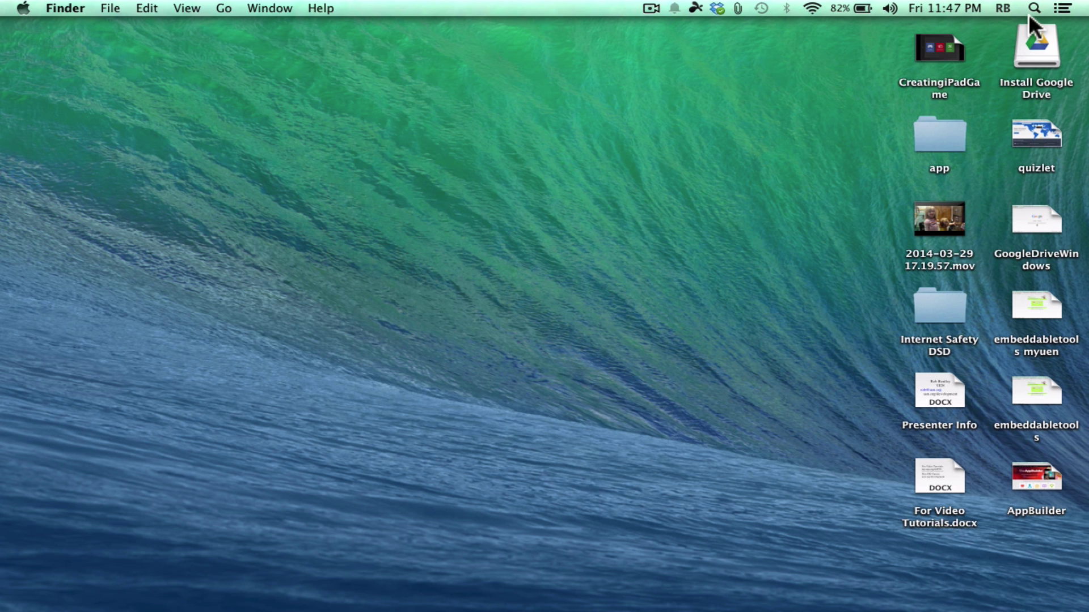
# Step: Launch Google Drive from the Dock's Applications stack and accept the open-from-internet warning
pyautogui.click(1034, 8)
pyautogui.click(1035, 8)
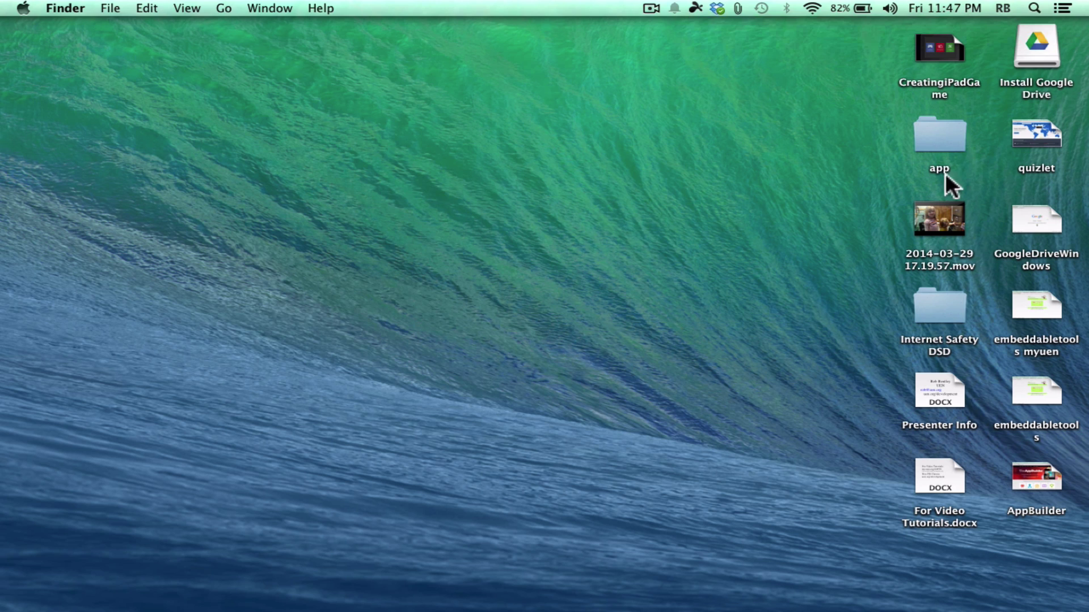
pyautogui.click(1035, 9)
pyautogui.click(1035, 9)
pyautogui.moveTo(876, 602)
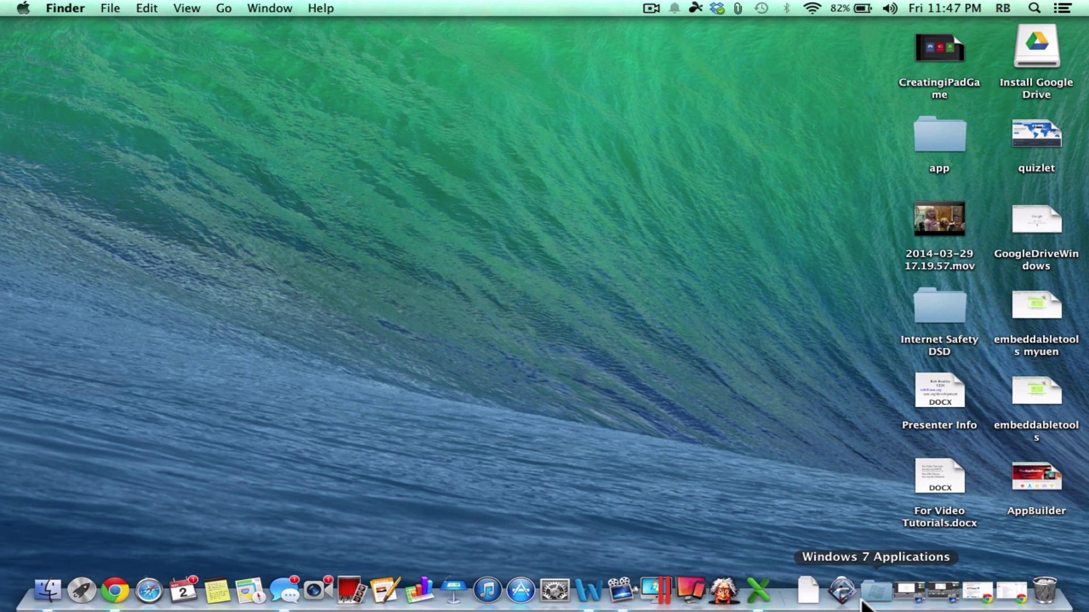
pyautogui.click(843, 593)
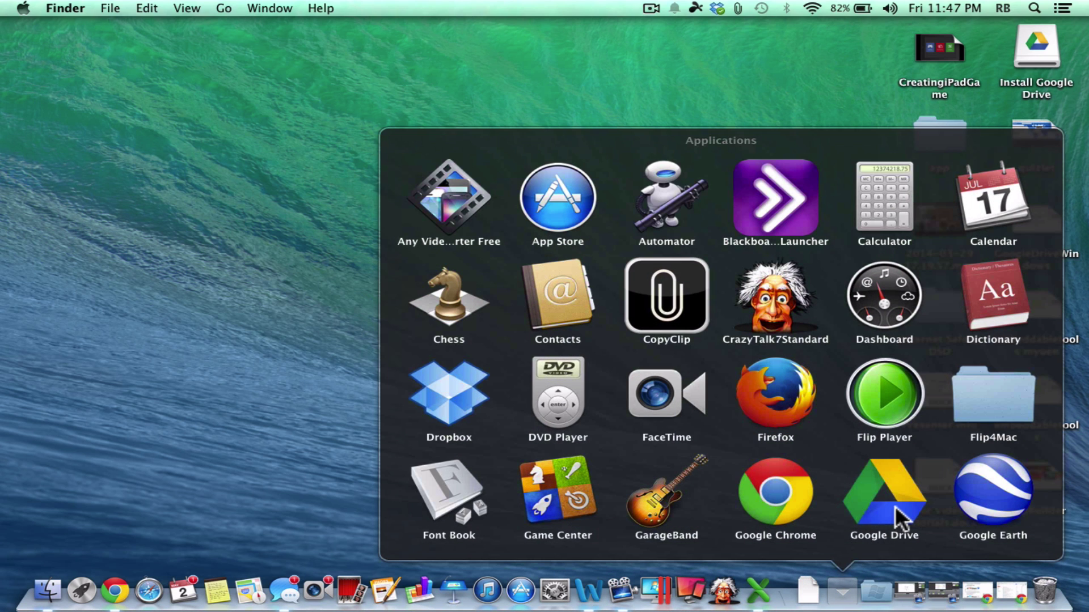
pyautogui.click(899, 517)
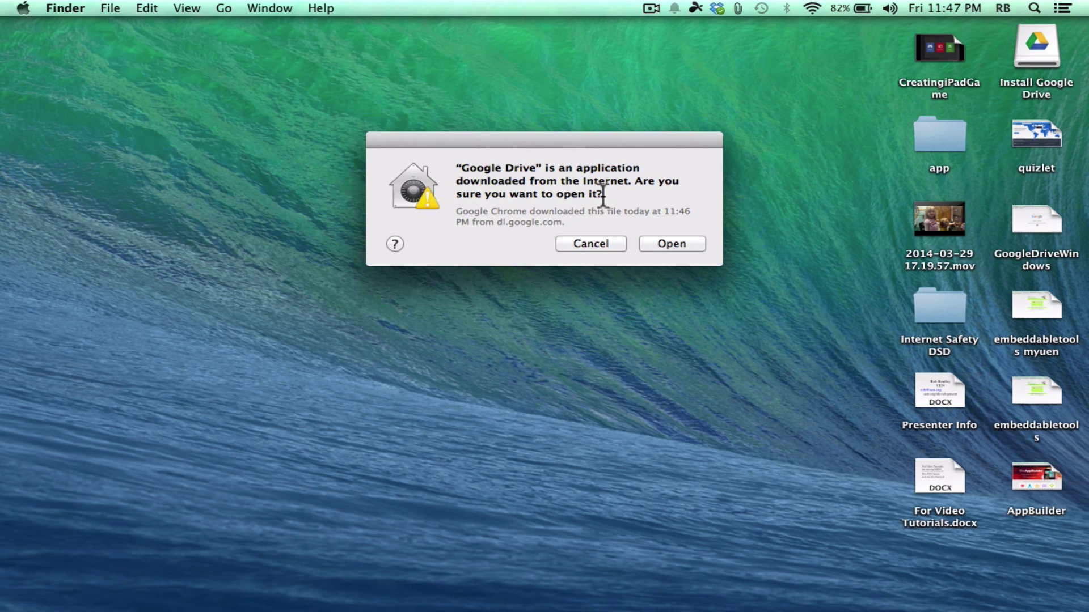
pyautogui.click(682, 244)
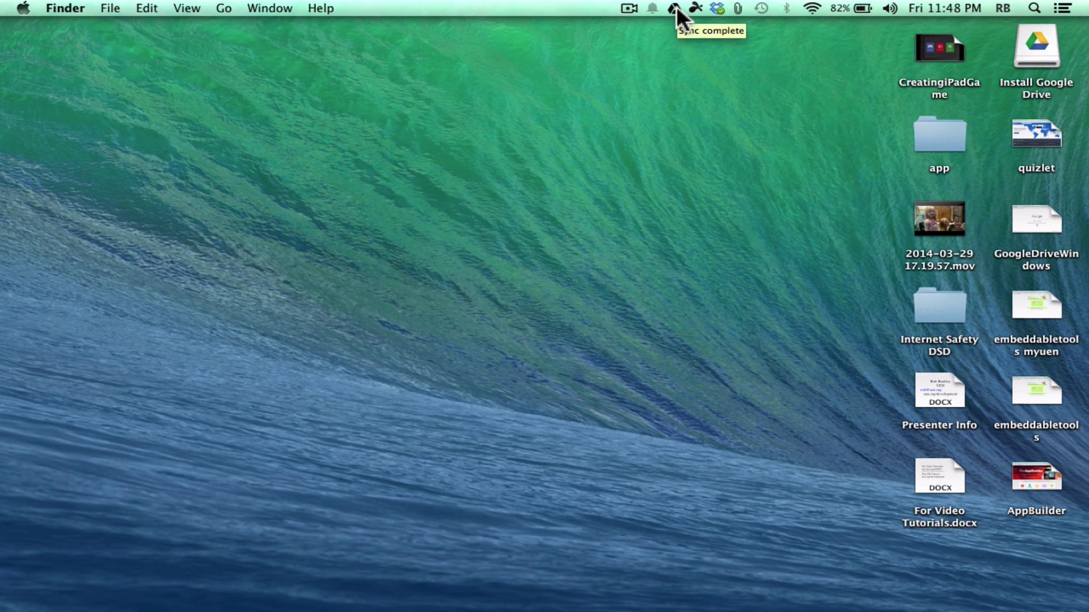
# Step: Choose Open Google Drive folder from the Drive menu-bar icon to show synced files in Finder
pyautogui.click(674, 9)
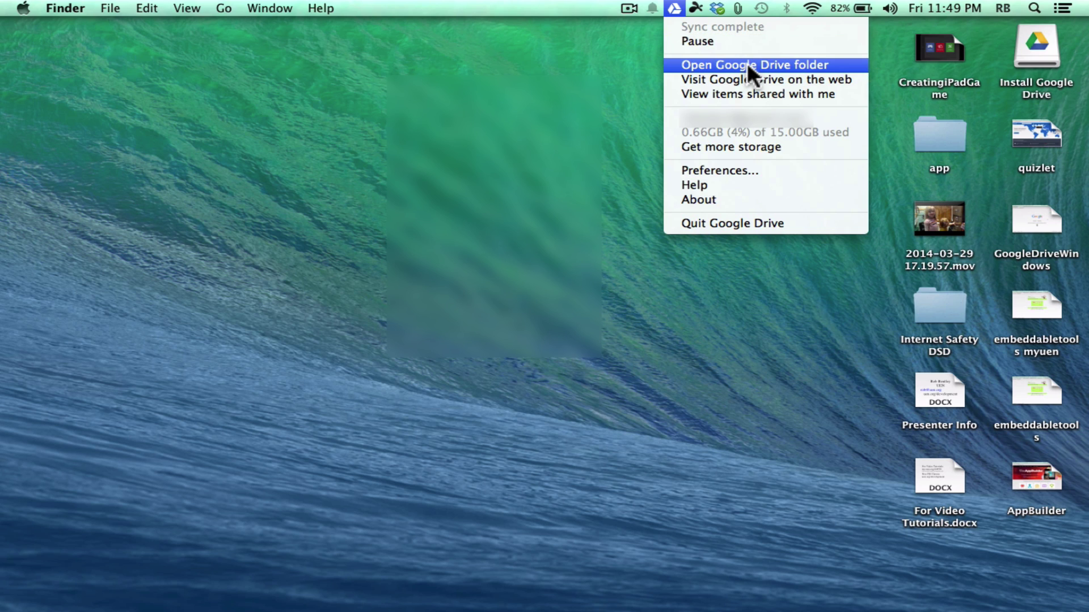
pyautogui.click(674, 9)
pyautogui.click(675, 9)
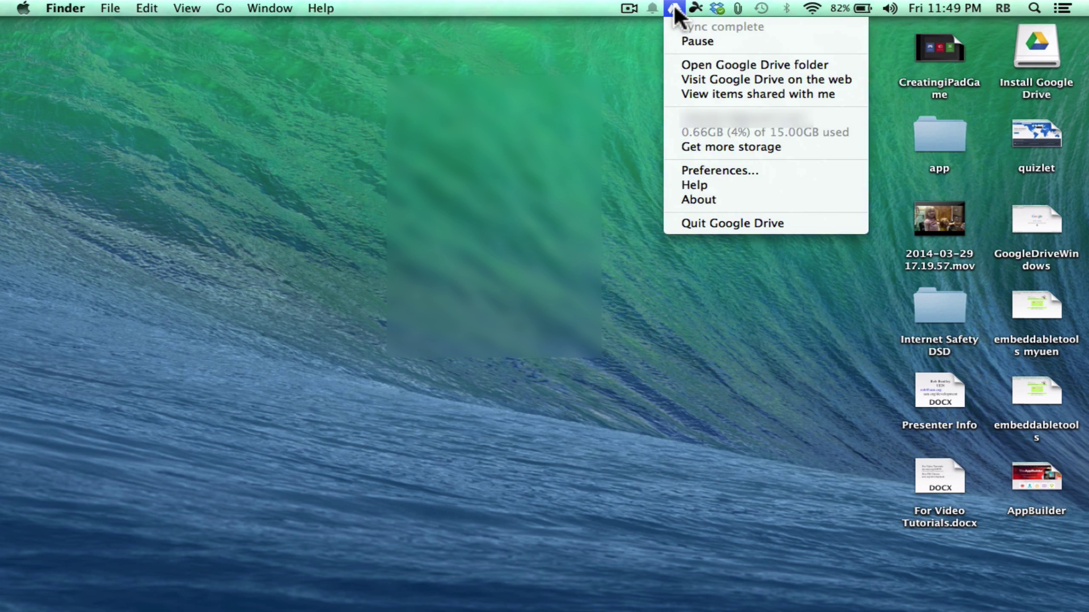
pyautogui.click(698, 64)
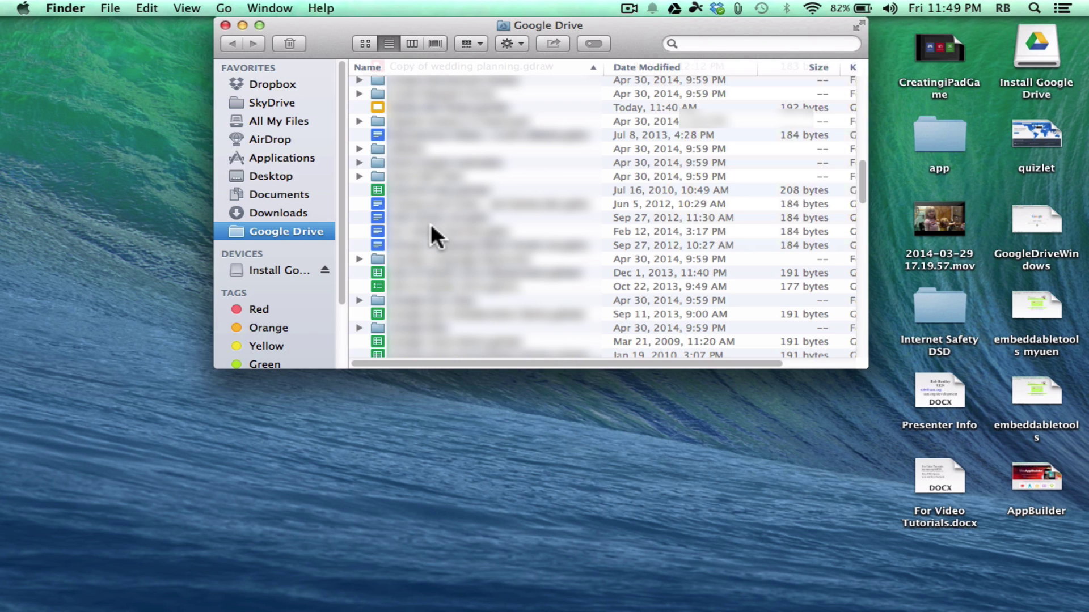
# Step: Drag the 2014-03-29 17.19.57.mov desktop video into the Finder Google Drive window
pyautogui.scroll(10, 460, 199)
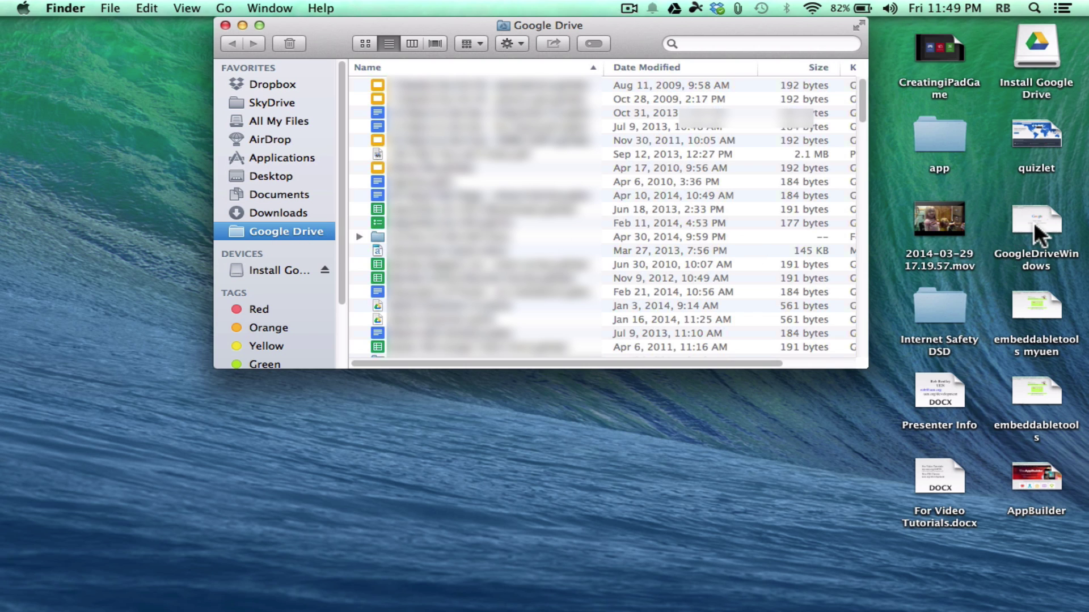
pyautogui.moveTo(937, 220)
pyautogui.mouseDown()
pyautogui.moveTo(562, 204)
pyautogui.moveTo(939, 218)
pyautogui.mouseUp()
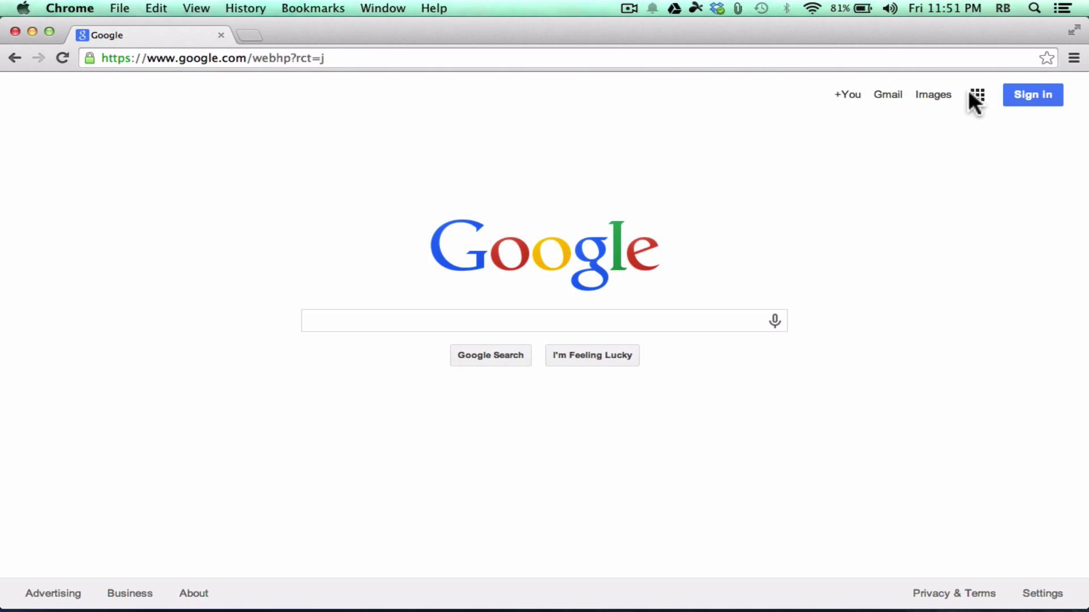
# Step: Show the Google apps grid from the top-right corner of the Google homepage
pyautogui.click(978, 93)
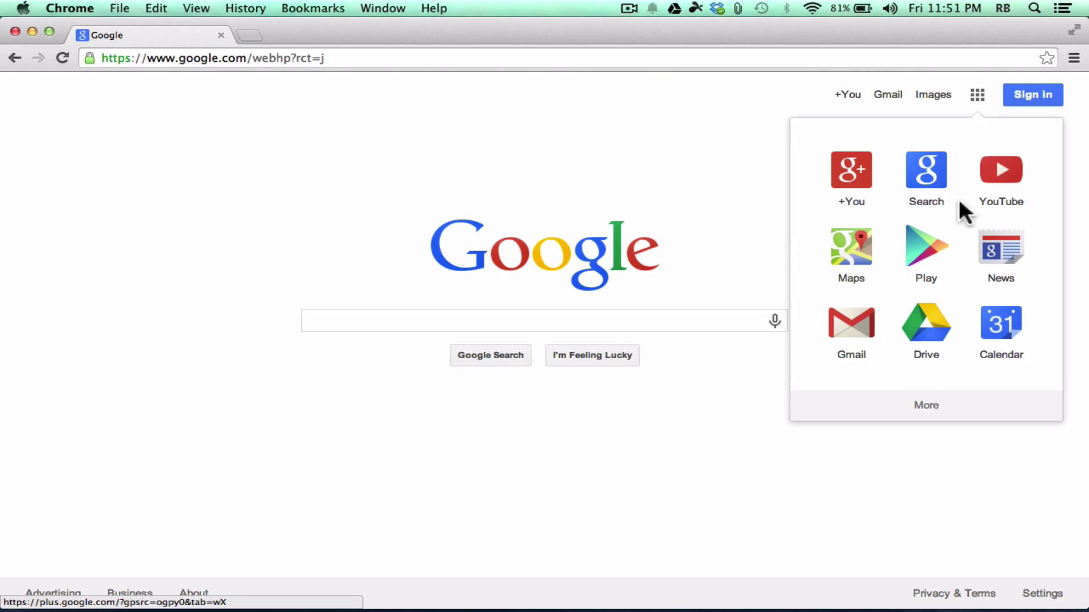